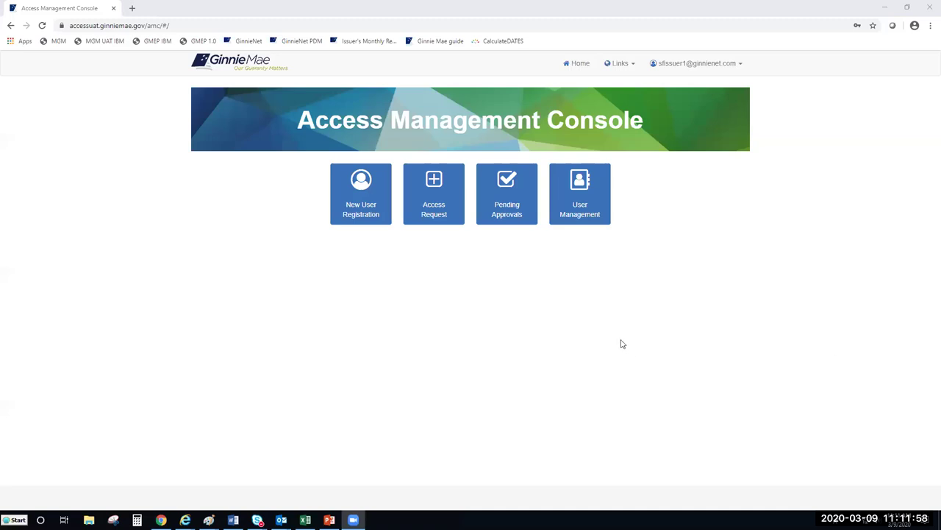
click(626, 312)
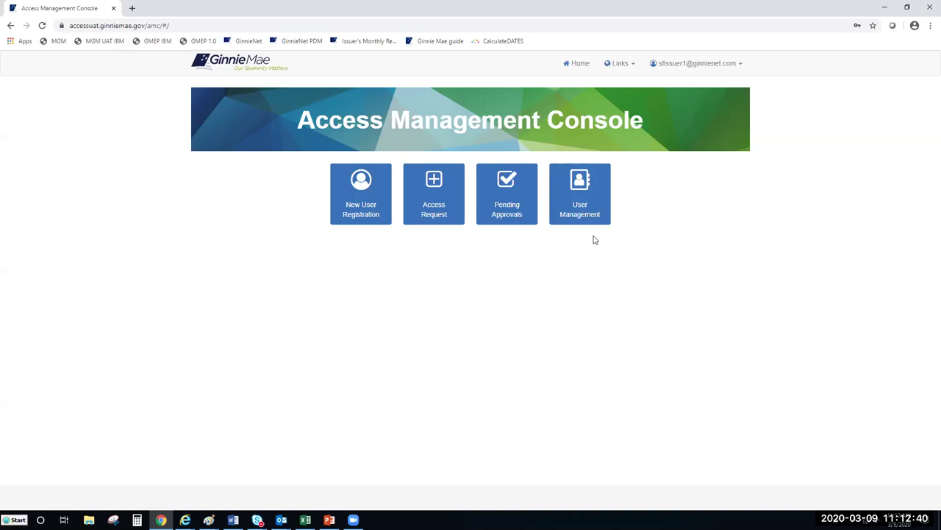
click(590, 210)
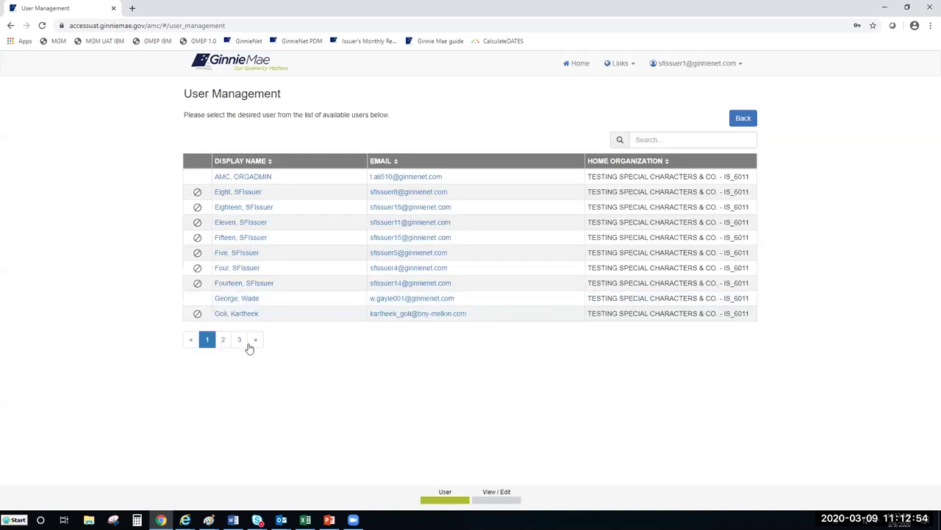
click(222, 342)
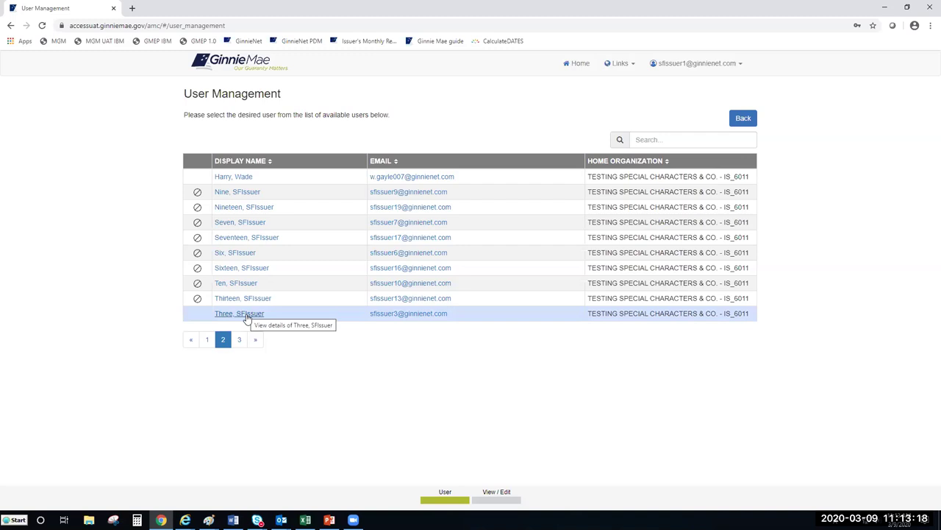
click(246, 315)
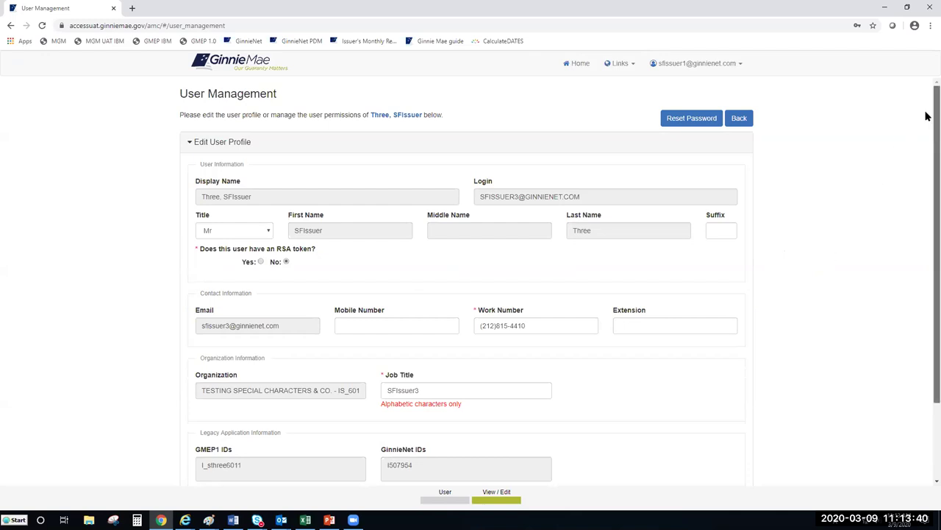
scroll(926, 118, down, 1)
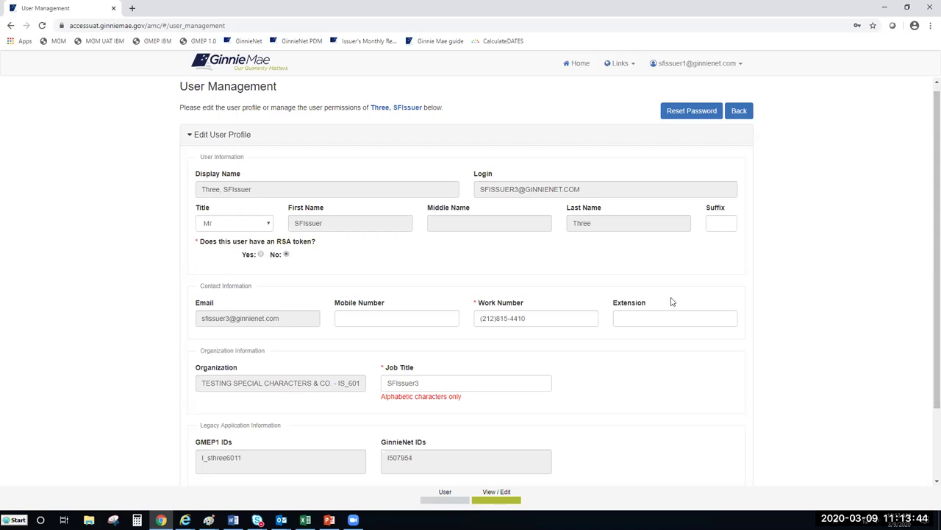
scroll(655, 362, down, 2)
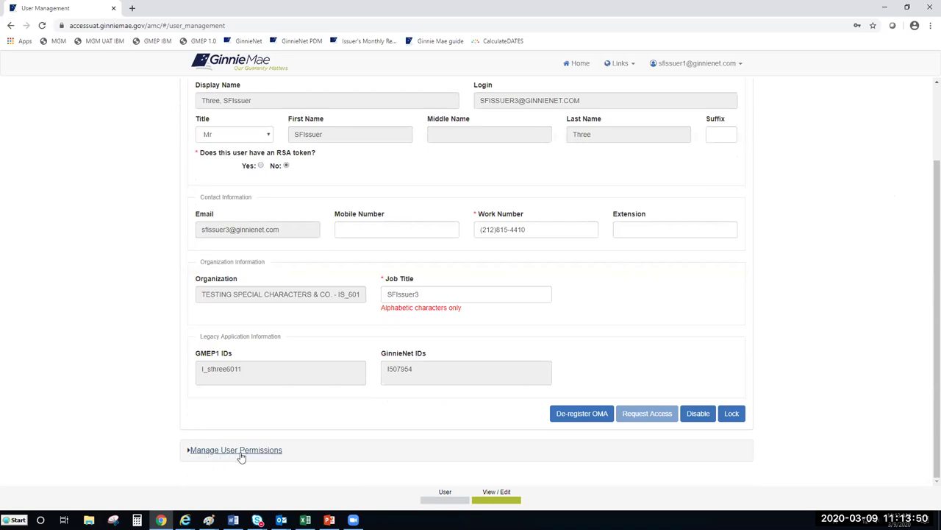
click(213, 453)
scroll(365, 410, down, 3)
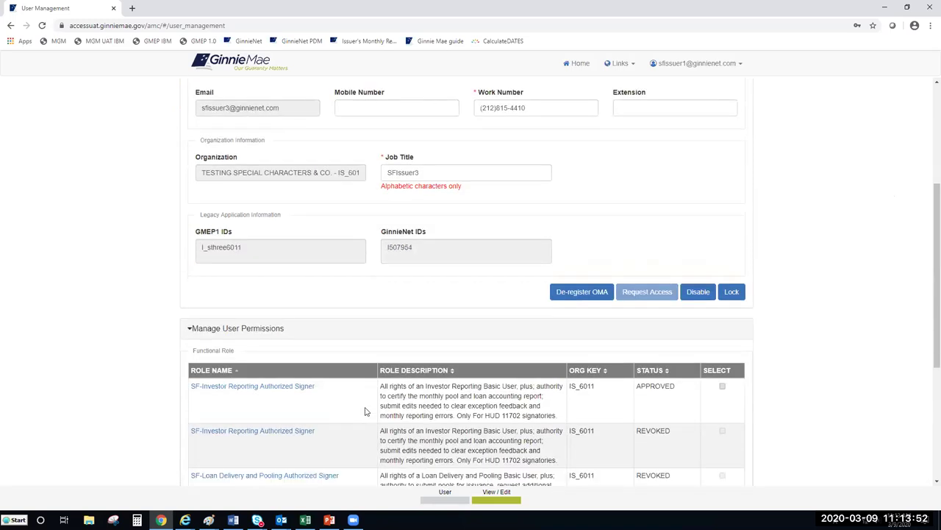
drag(927, 277, 928, 328)
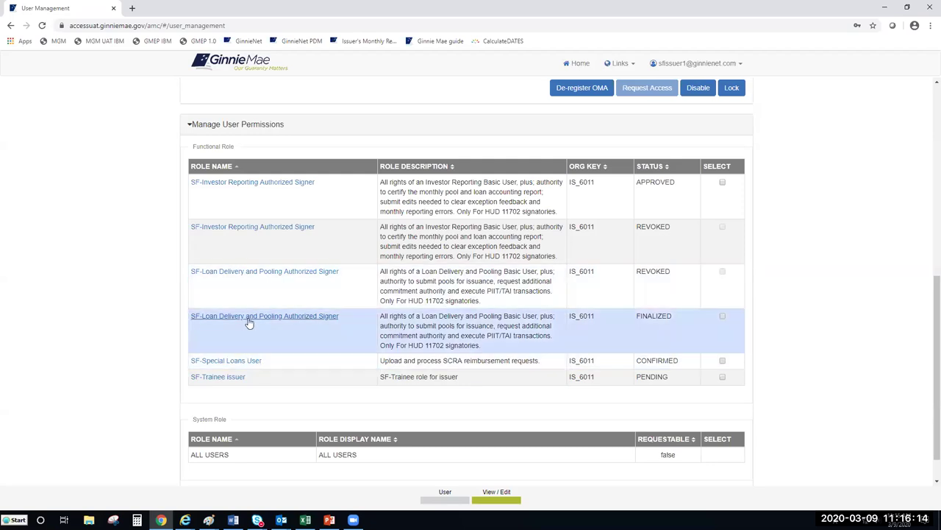
Show the entity status details for the FINALIZED SF-Loan Delivery and Pooling Authorized Signer role.
click(250, 319)
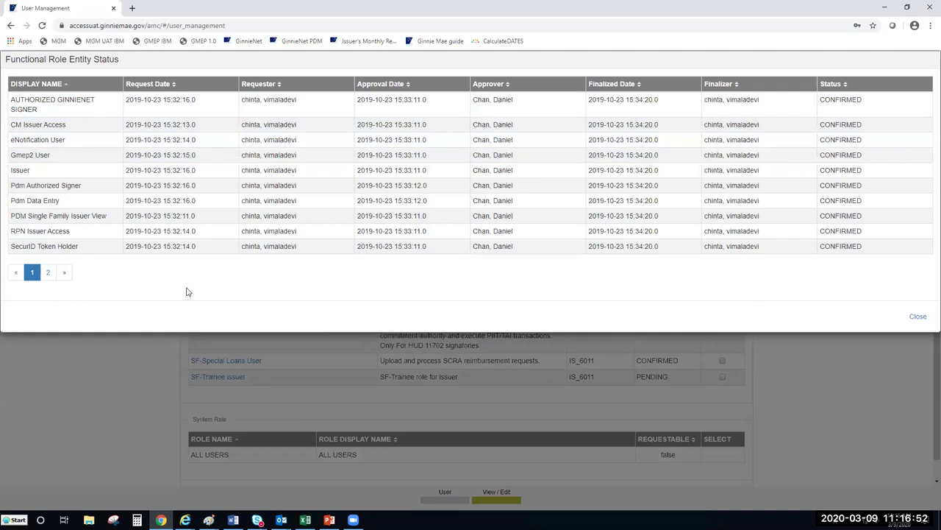
Close the Functional Role Entity Status dialog and return to the top of the Edit User Profile page.
click(916, 318)
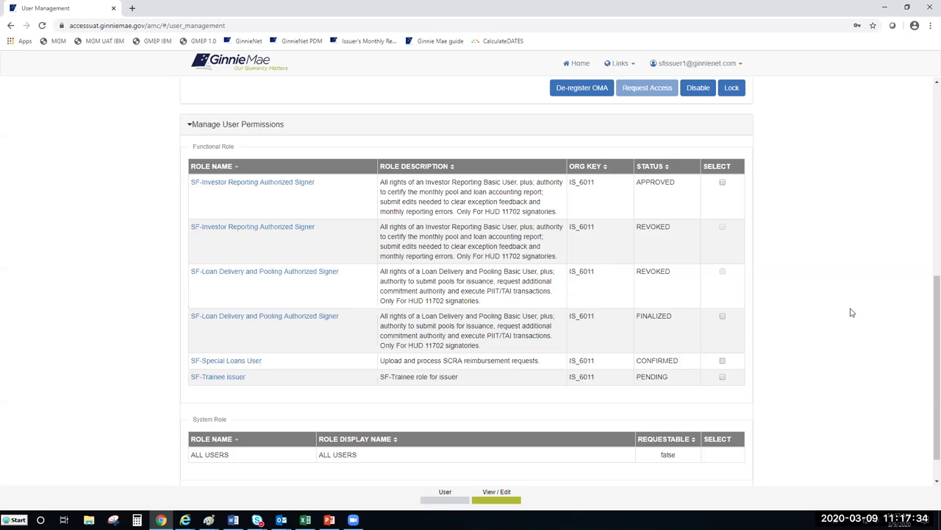
scroll(693, 322, up, 1)
scroll(693, 322, up, 5)
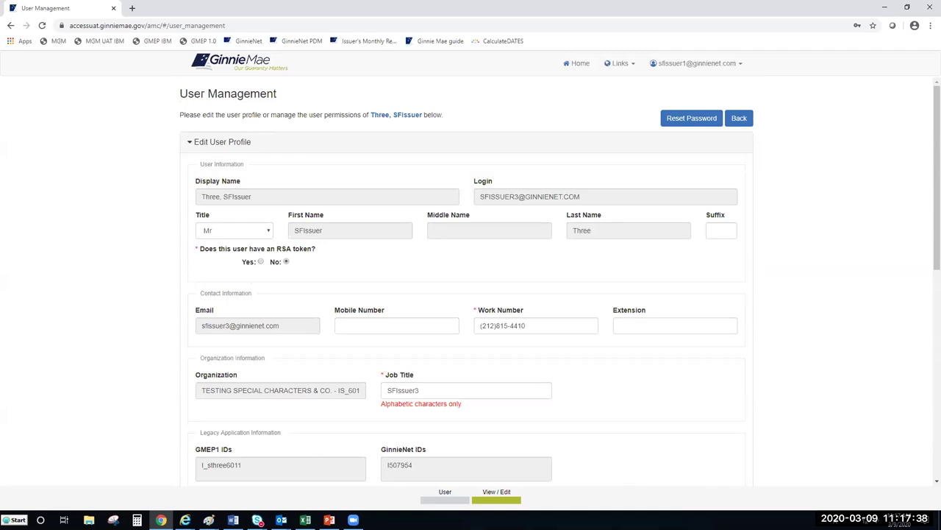
scroll(927, 150, down, 1)
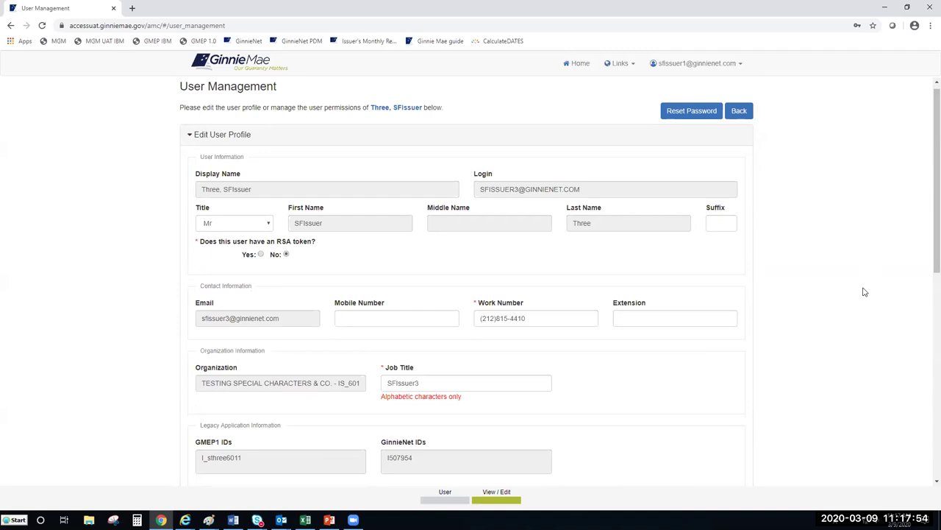
scroll(870, 283, down, 1)
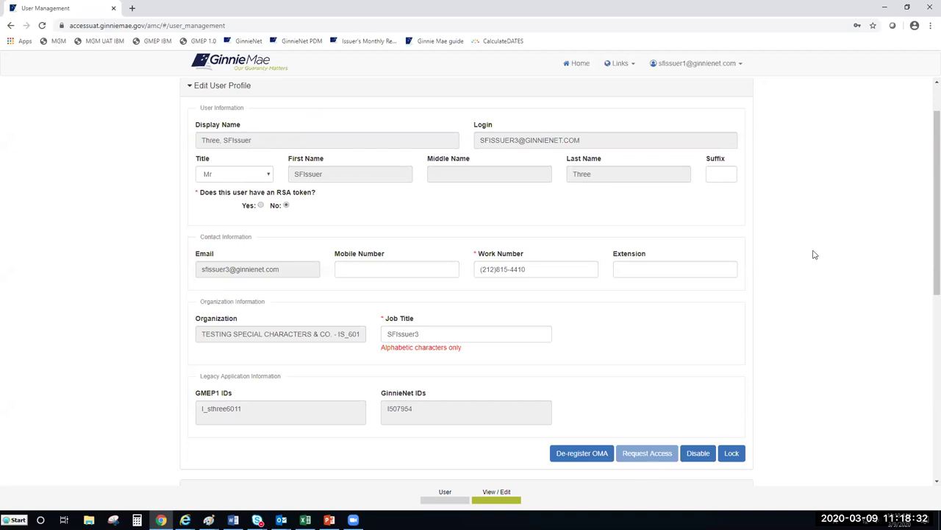
scroll(812, 250, up, 2)
Go back to the user list and open the first user's profile on page 2.
click(735, 120)
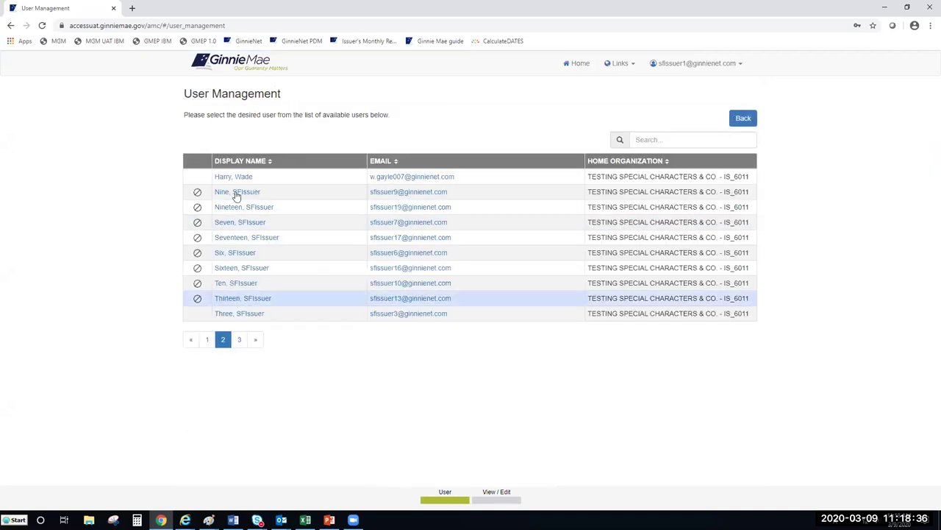
click(237, 178)
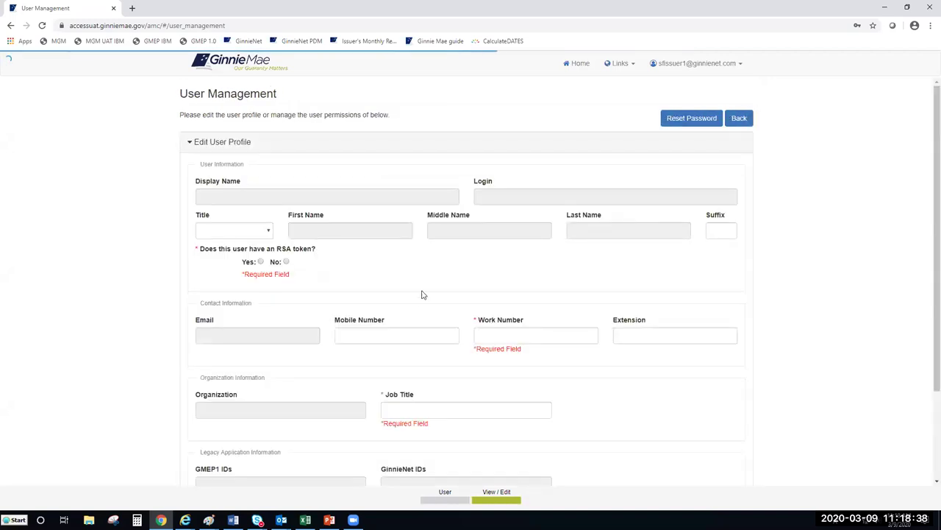
scroll(404, 297, down, 3)
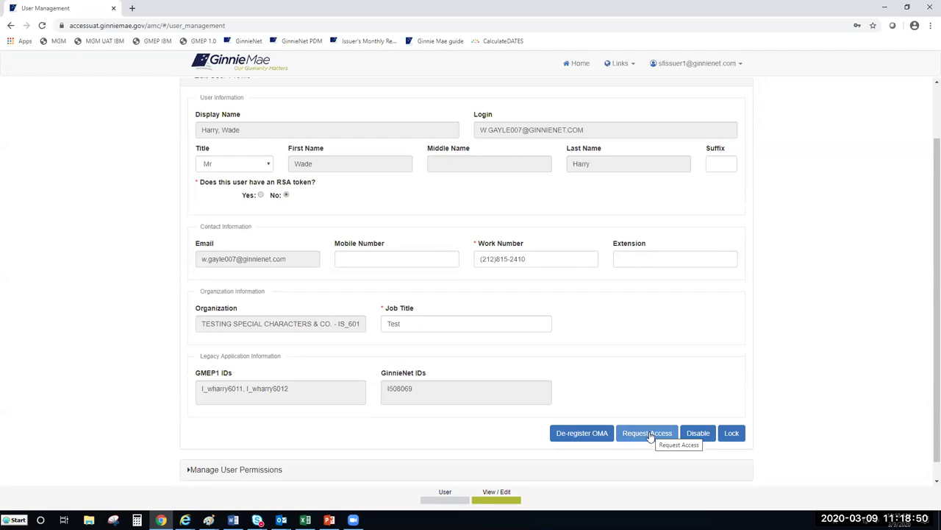
Start an access request for this user and review the available functional roles.
click(646, 437)
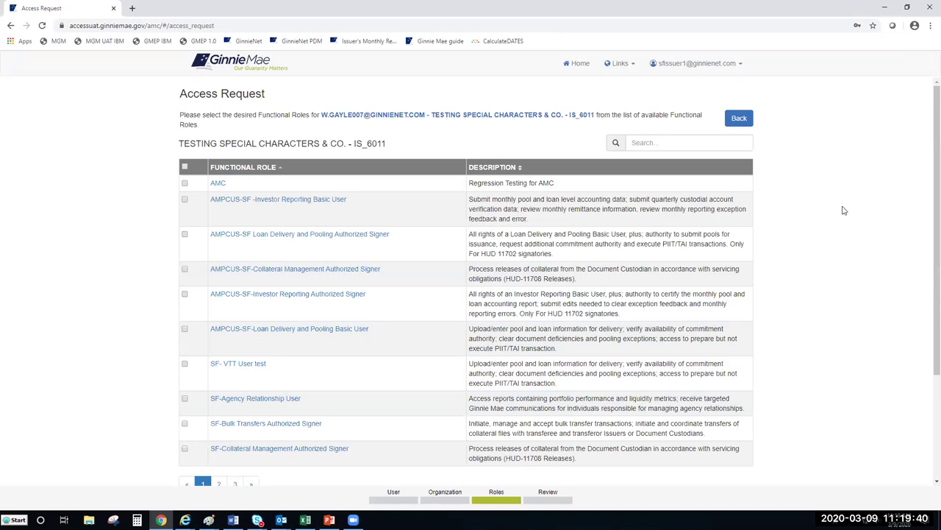
scroll(844, 210, down, 2)
scroll(845, 211, up, 2)
Leave the access request and return to page 2 of the User Management list.
click(739, 121)
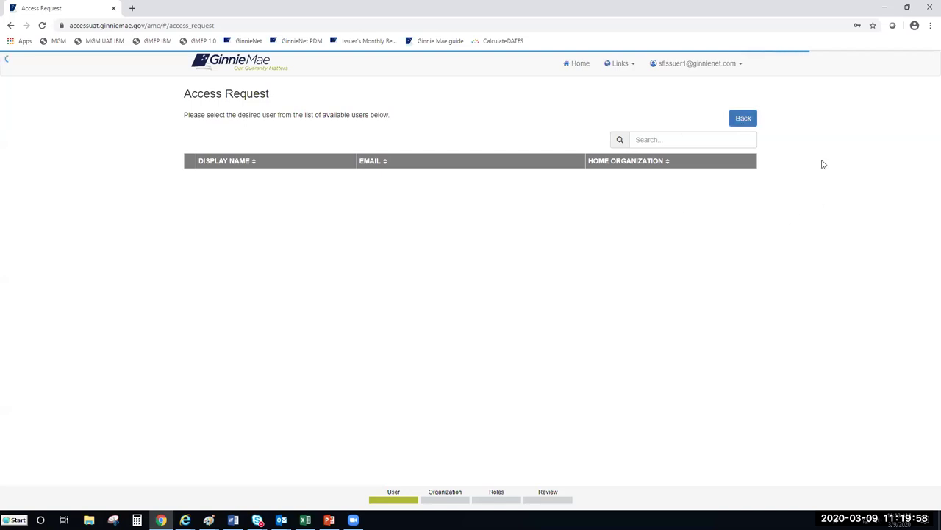
click(581, 68)
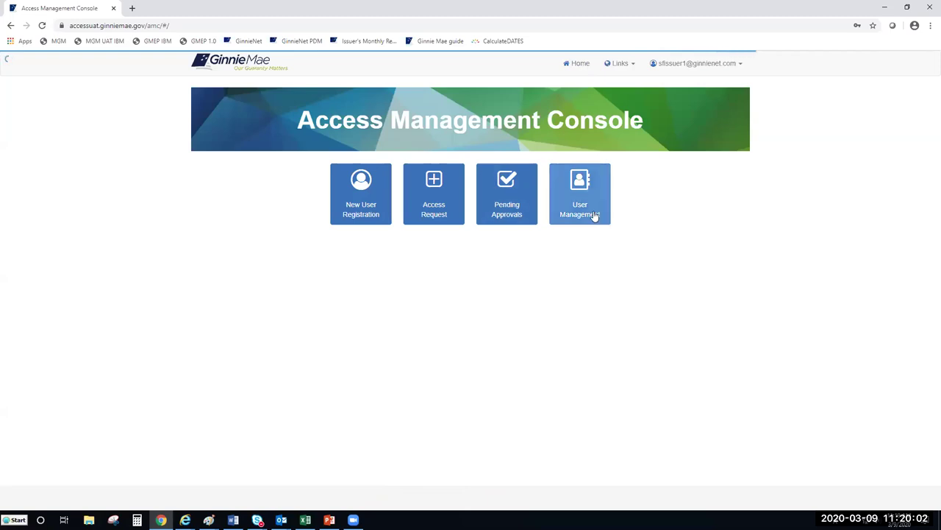
click(595, 215)
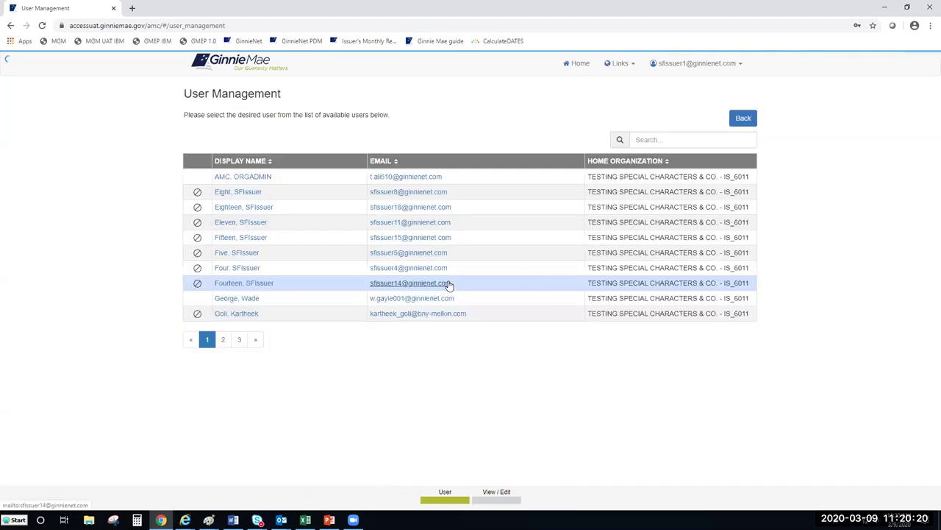
click(221, 342)
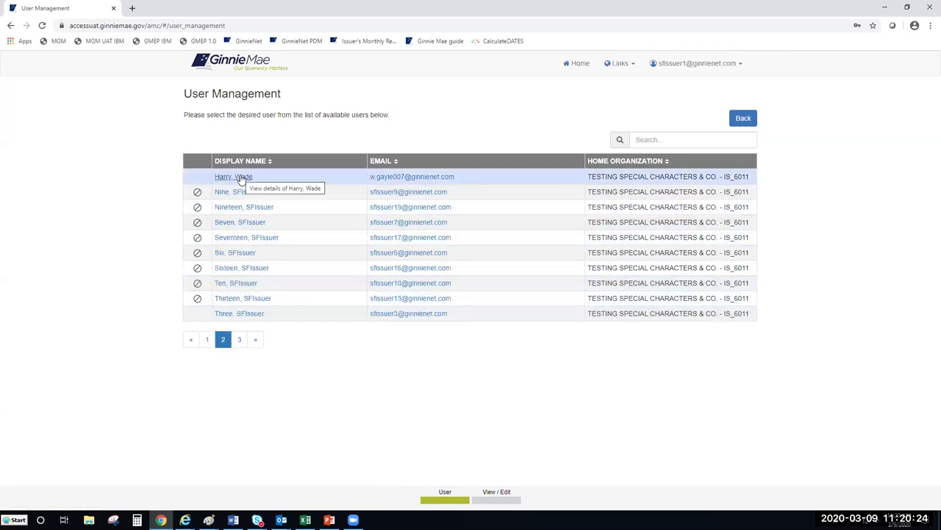
Open the first page-2 user's profile and review its three CONFIRMED functional roles and ALL USERS system role.
click(242, 179)
scroll(416, 242, down, 3)
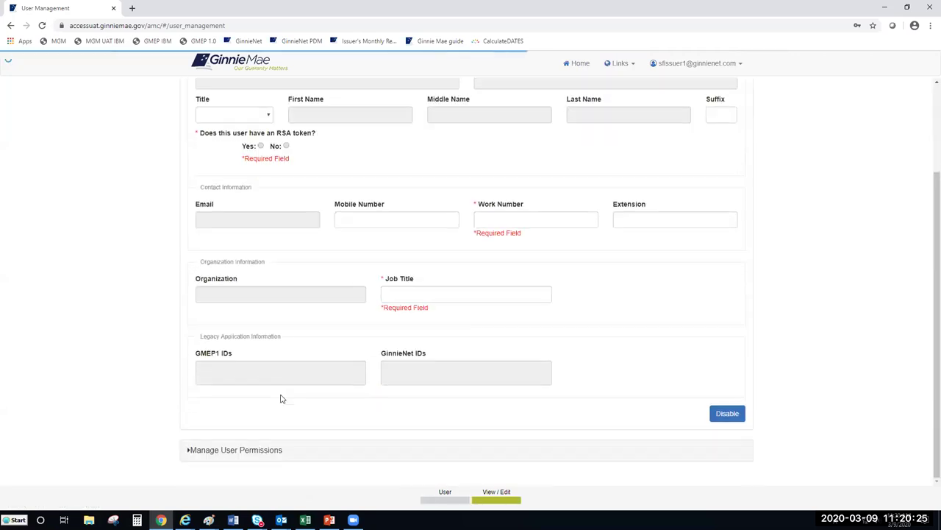
click(226, 451)
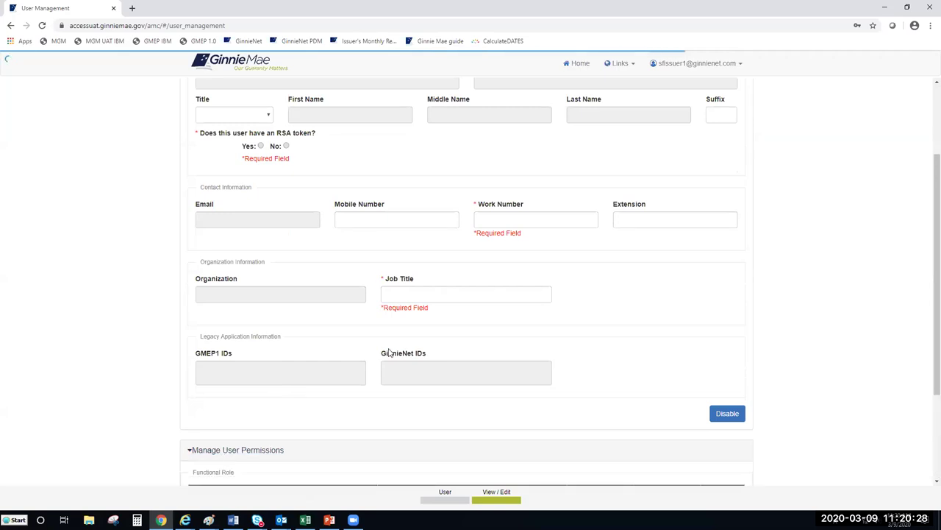
scroll(390, 350, down, 2)
scroll(720, 284, down, 2)
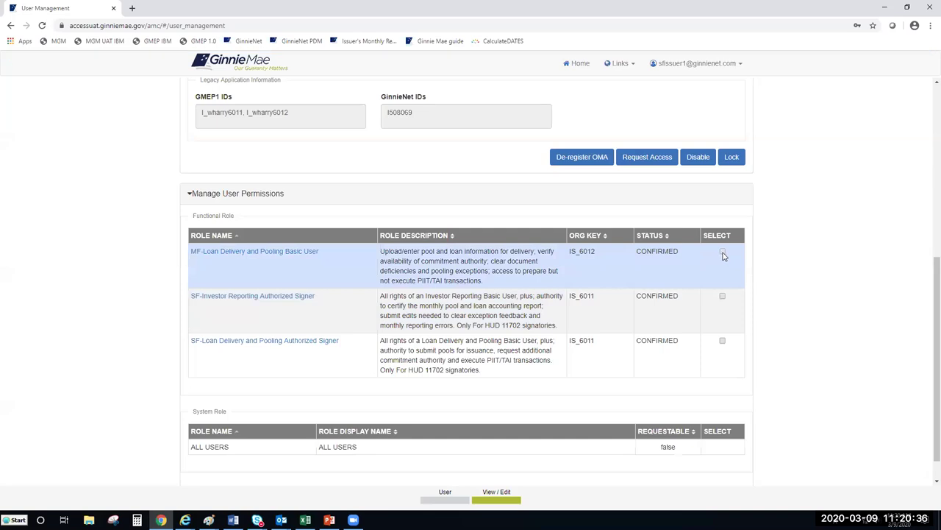
Remove the MF-Loan Delivery and Pooling Basic User functional role from this user and confirm it.
click(723, 253)
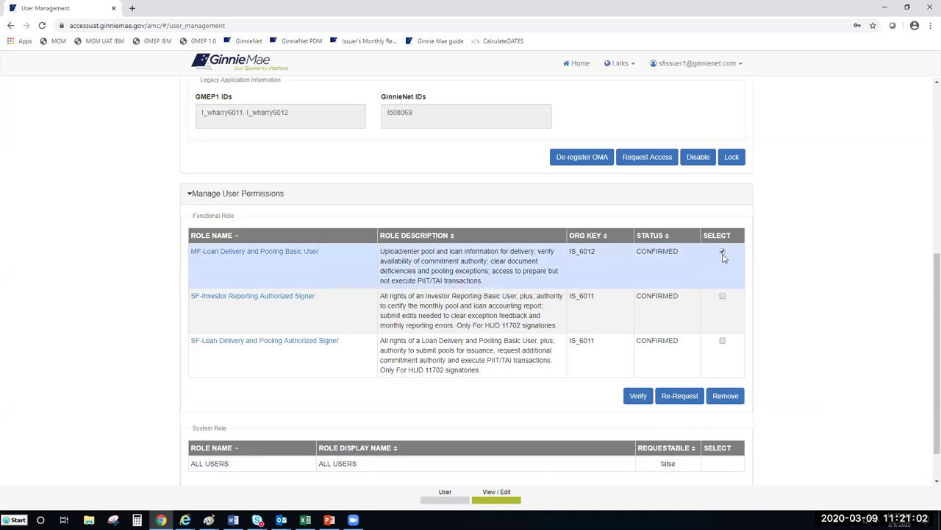
click(725, 397)
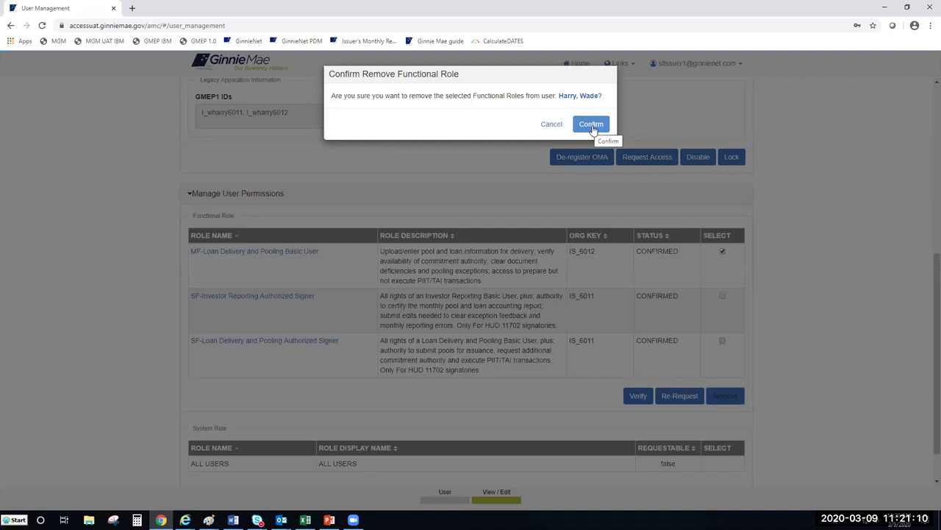
click(592, 125)
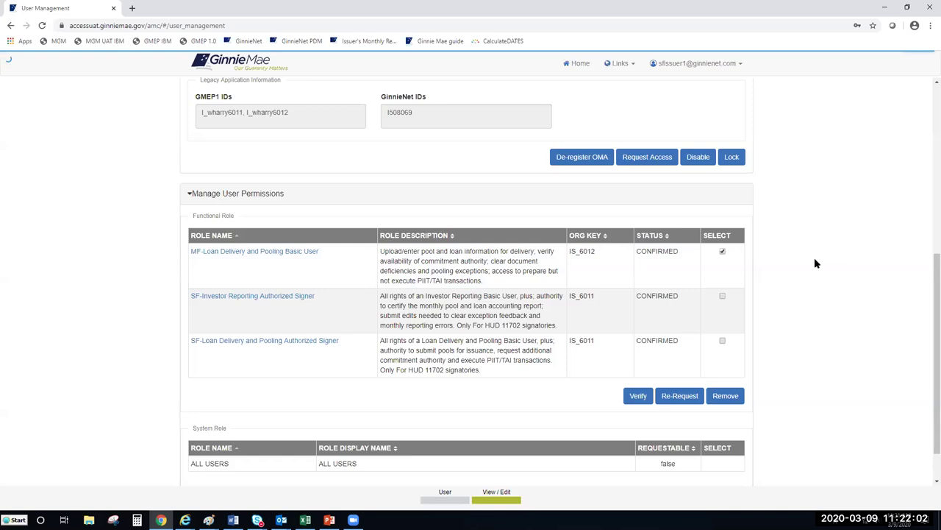
scroll(818, 265, up, 2)
scroll(818, 267, up, 4)
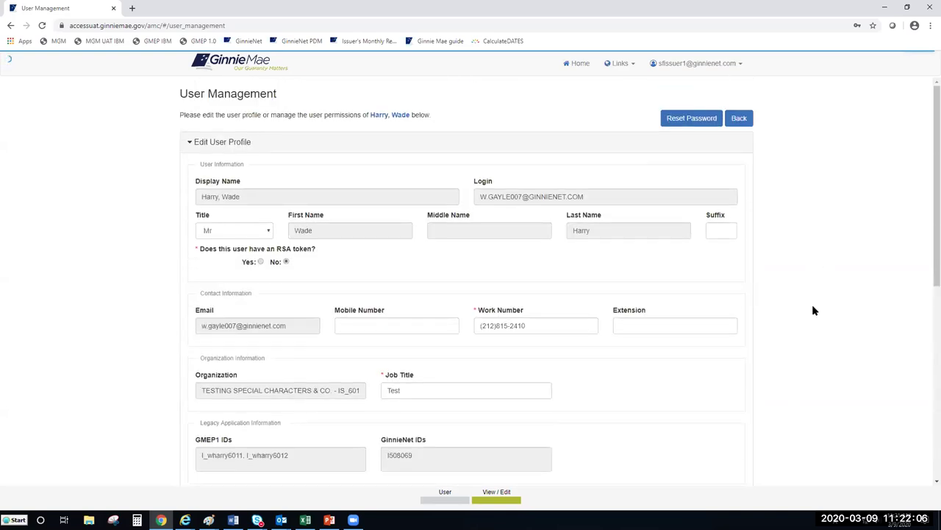
Return to the user list, open Three, SFIssuer's profile and expand Manage User Permissions.
click(741, 125)
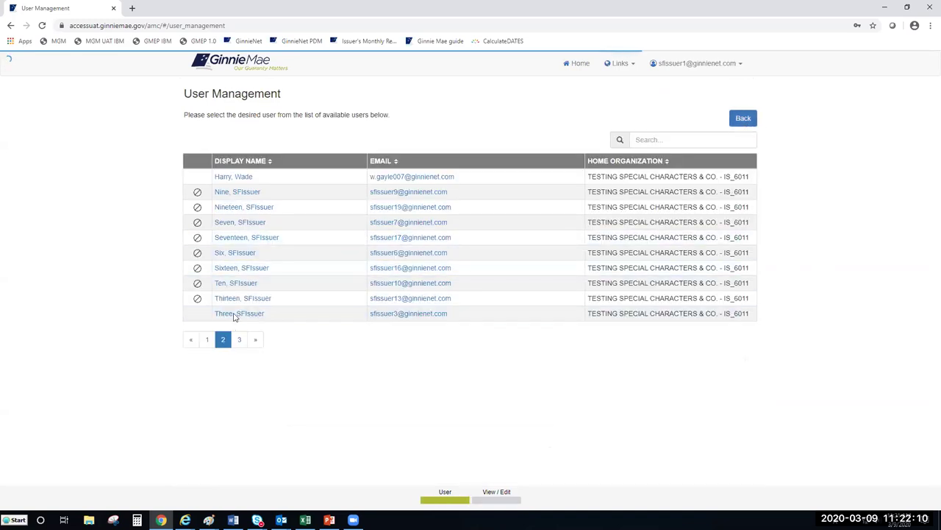
click(238, 312)
scroll(194, 438, down, 3)
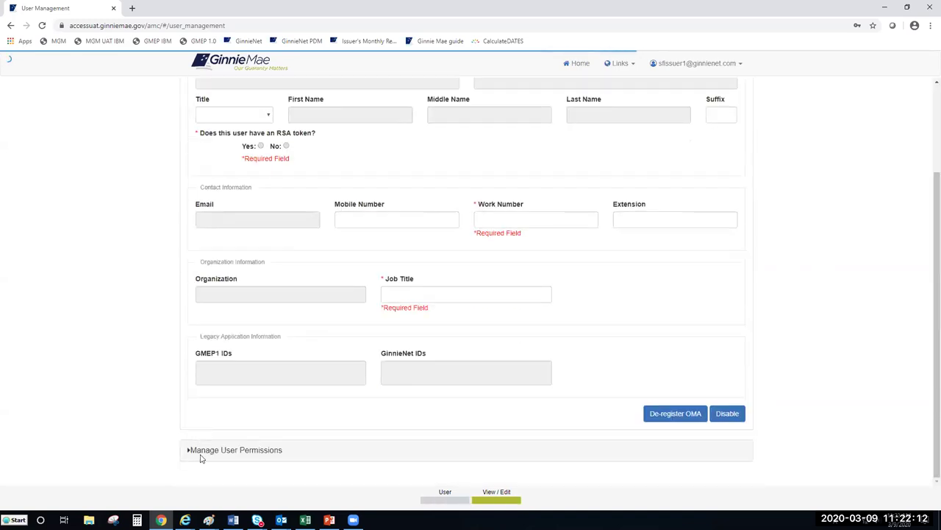
click(200, 453)
scroll(324, 394, down, 2)
scroll(328, 387, down, 2)
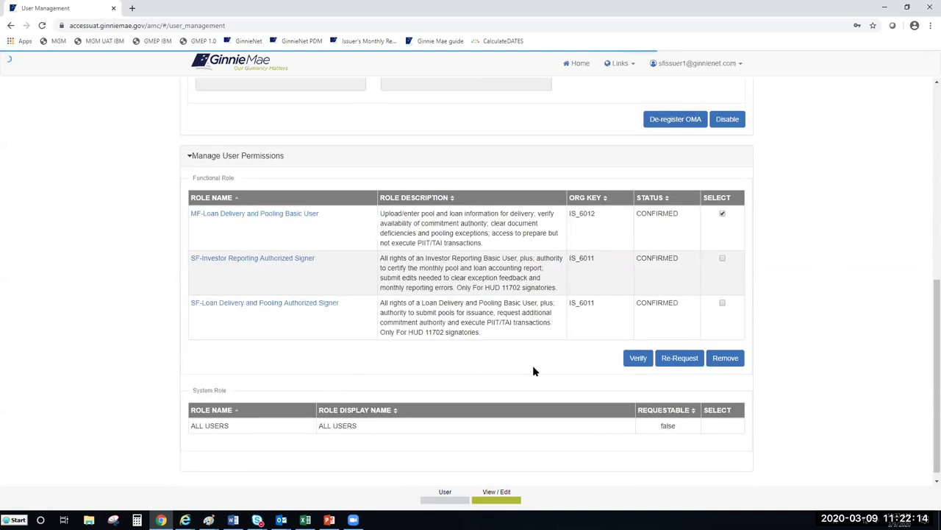
scroll(787, 361, up, 5)
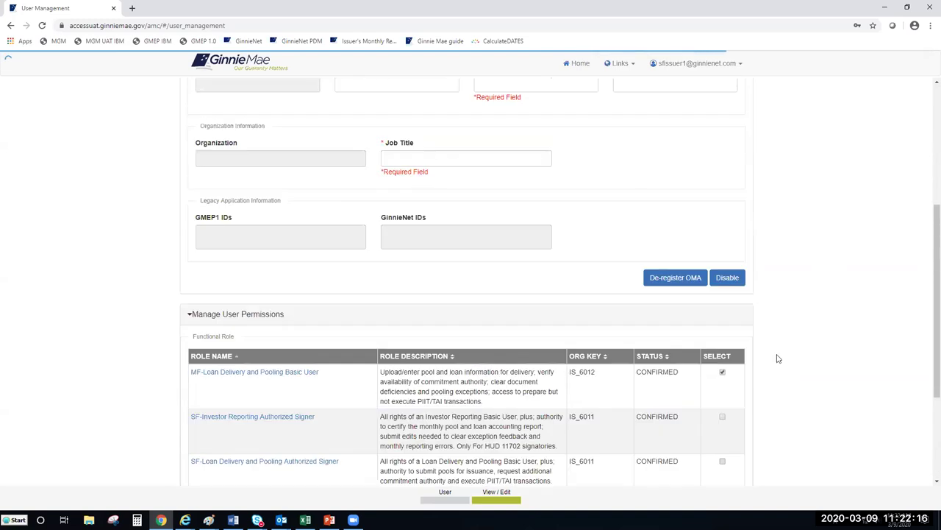
scroll(809, 314, up, 2)
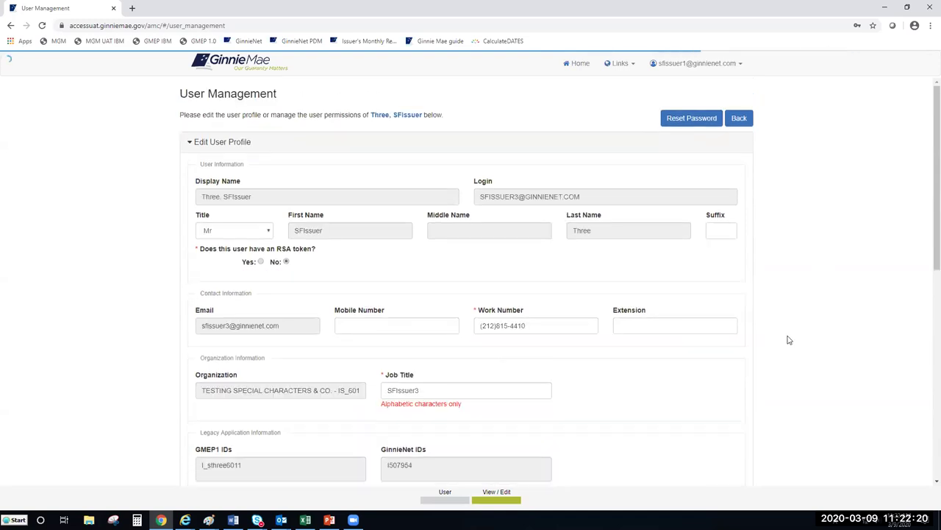
scroll(787, 338, down, 5)
Highlight the REVOKED status of the SF-Investor Reporting Authorized Signer role.
drag(638, 304, 722, 319)
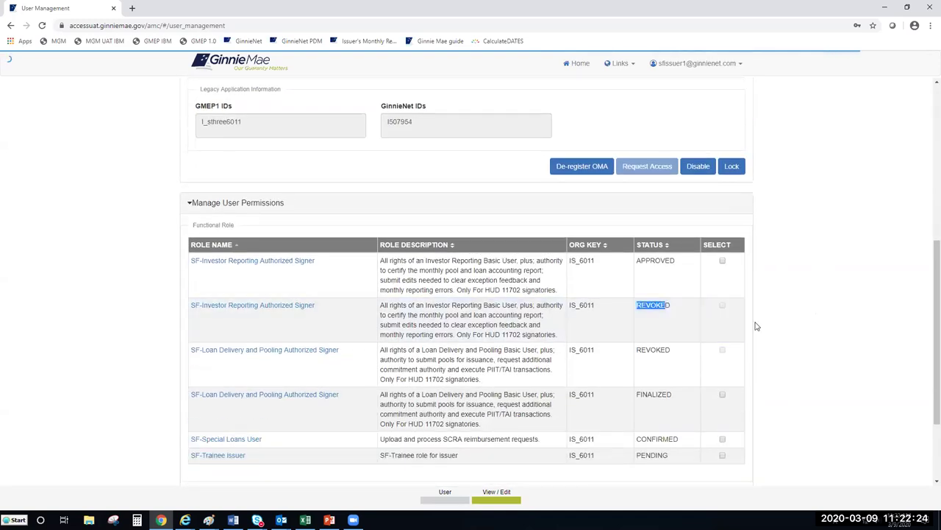
click(825, 313)
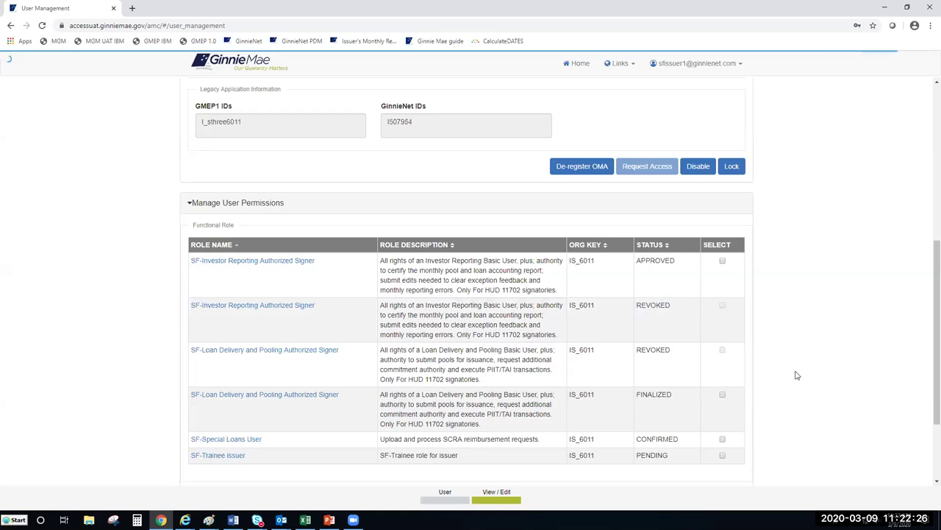
scroll(797, 375, down, 1)
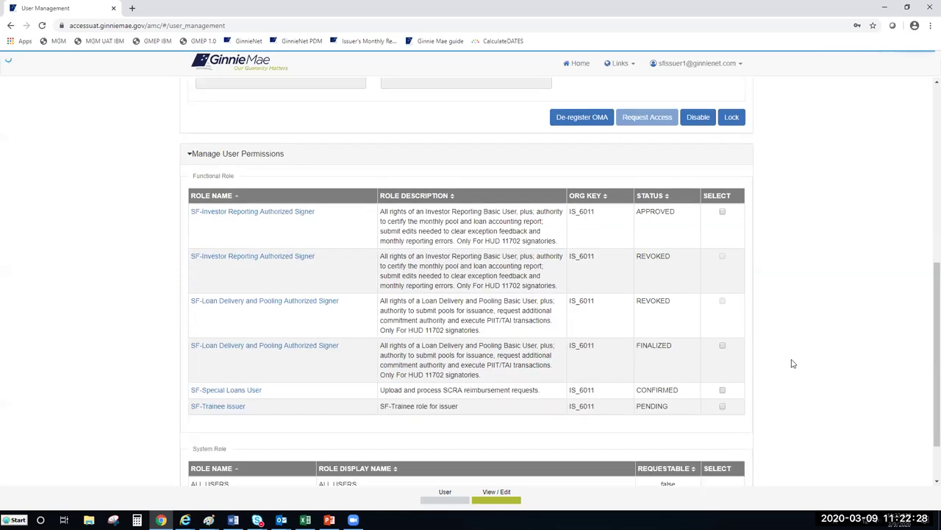
click(651, 259)
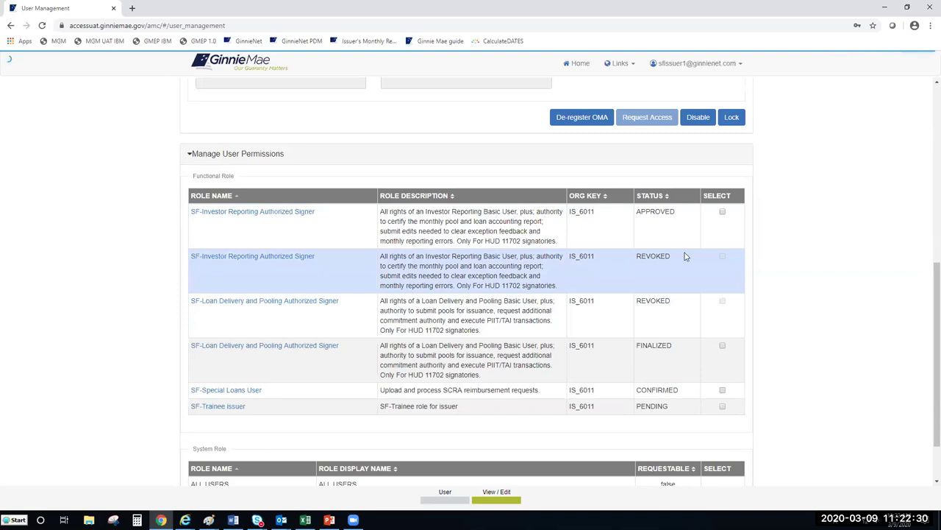
click(857, 259)
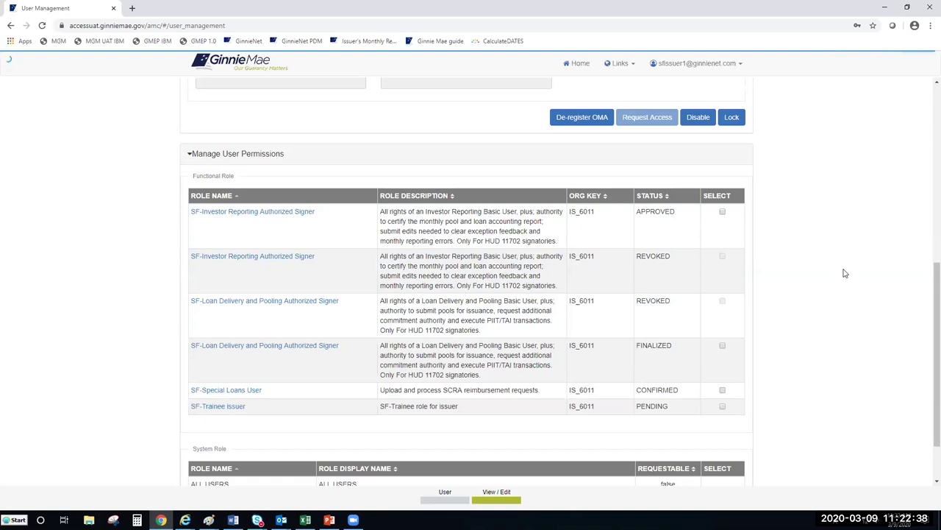
scroll(842, 272, up, 7)
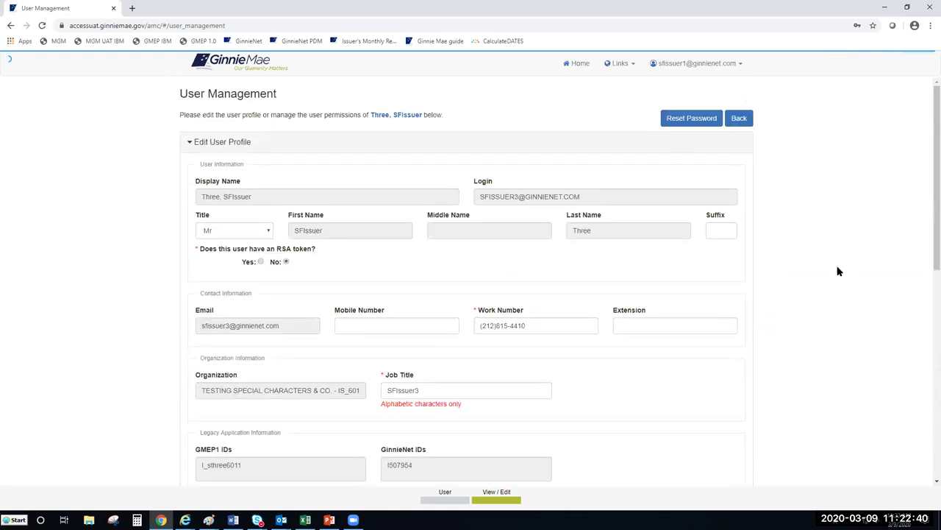
drag(926, 152, 927, 157)
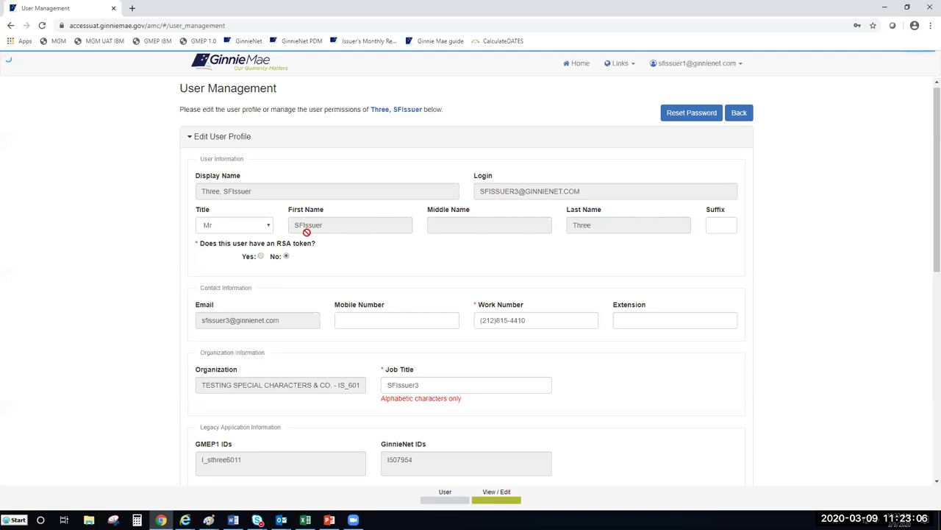
click(252, 228)
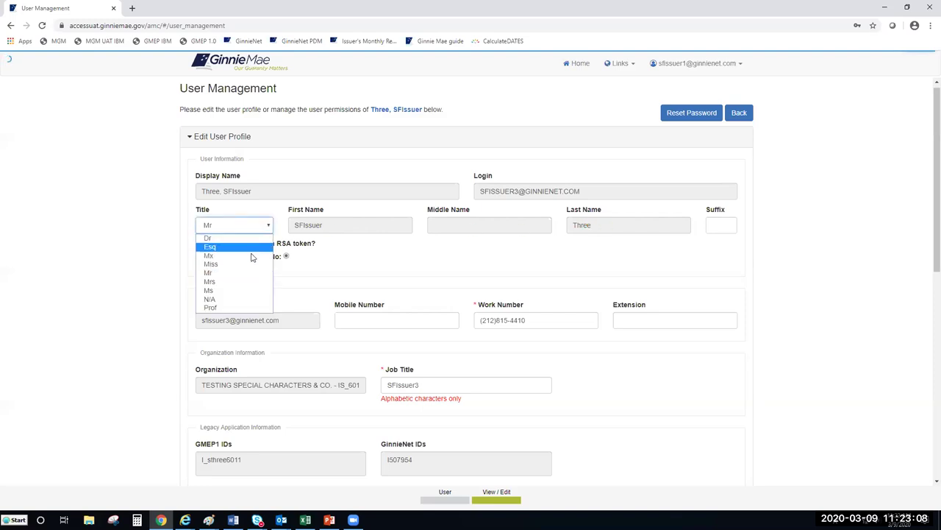
click(352, 261)
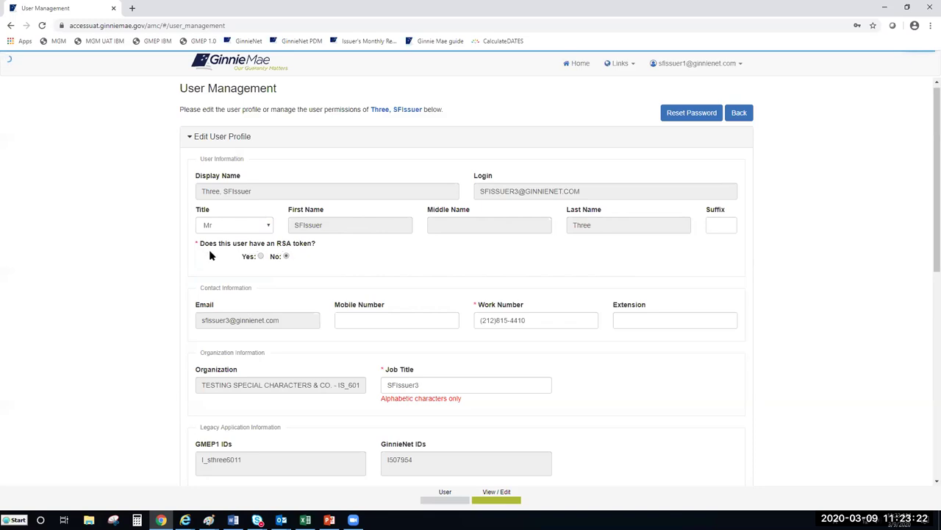
Answer Yes to having an RSA token and enter the user's 9-digit token serial number.
click(261, 256)
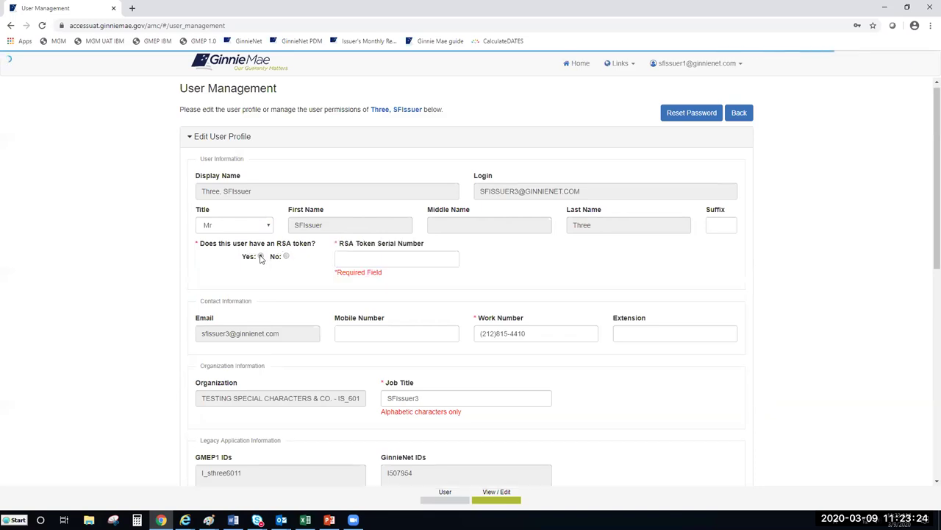
click(351, 258)
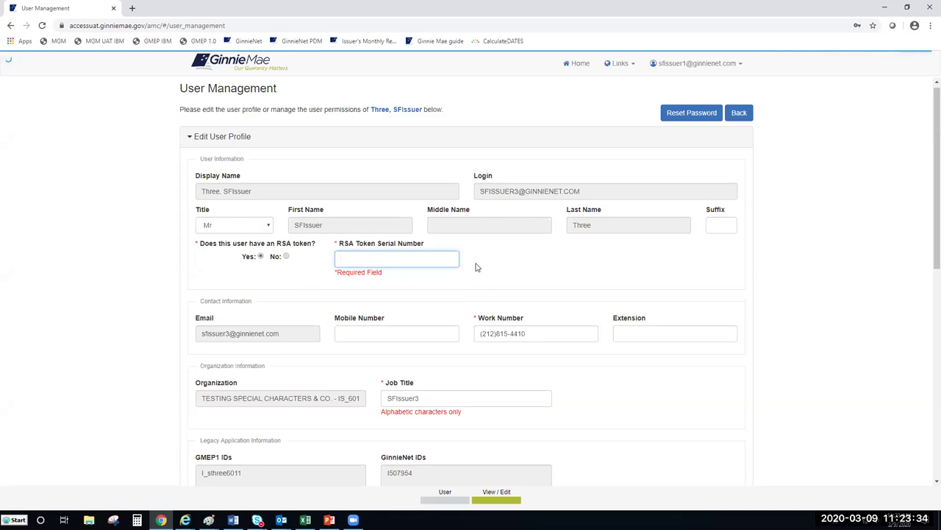
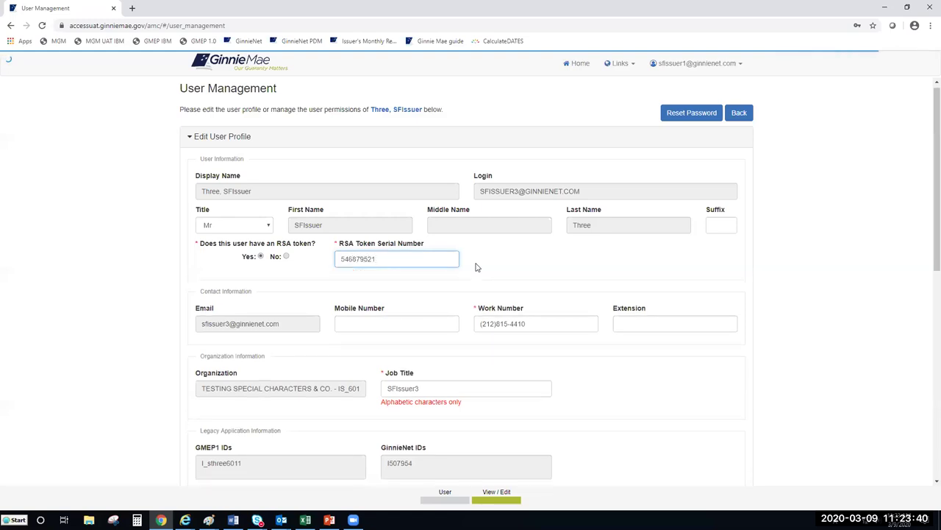
click(515, 266)
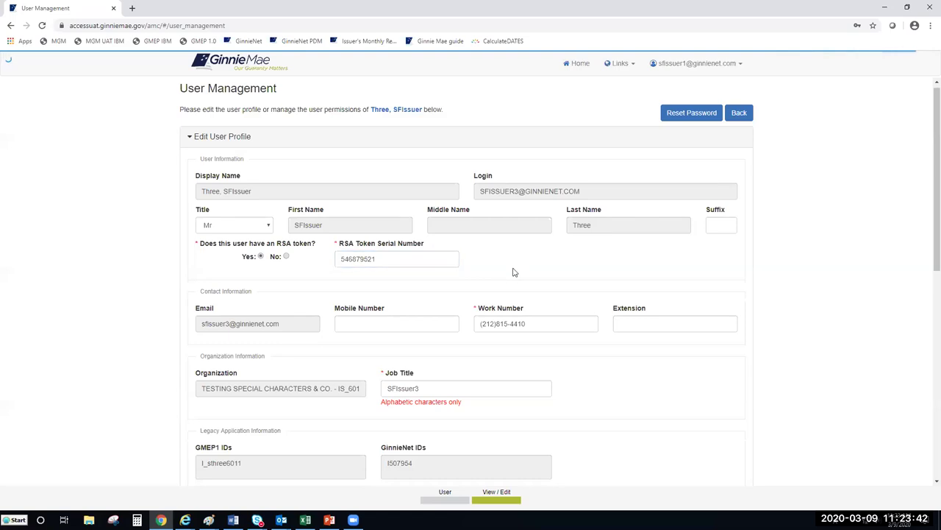
click(350, 327)
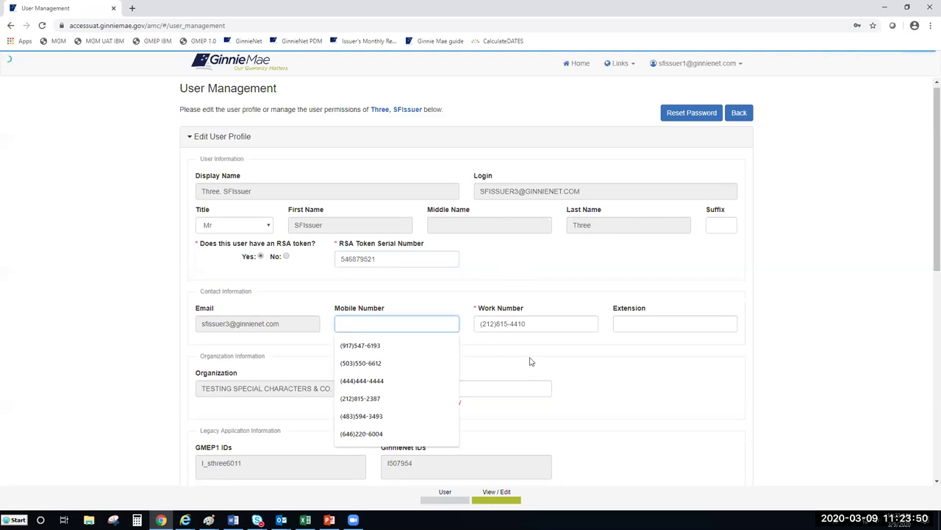
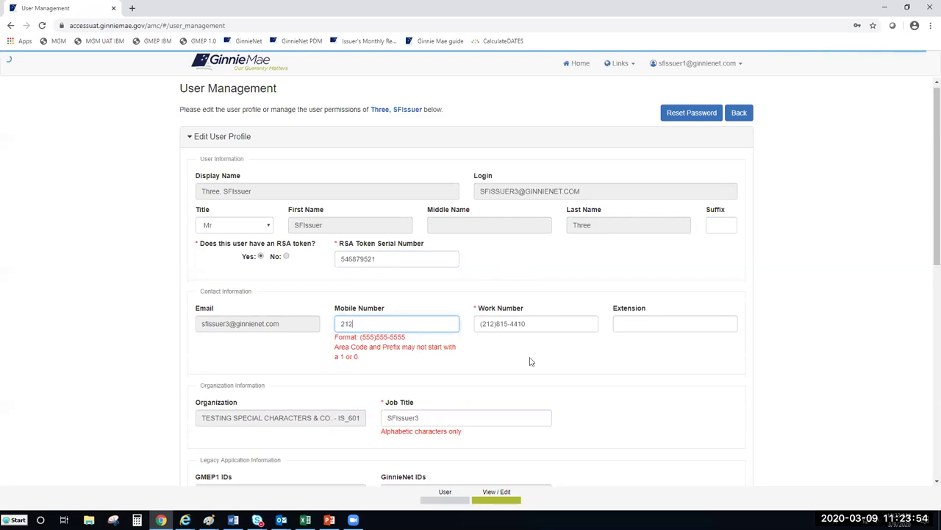
click(505, 344)
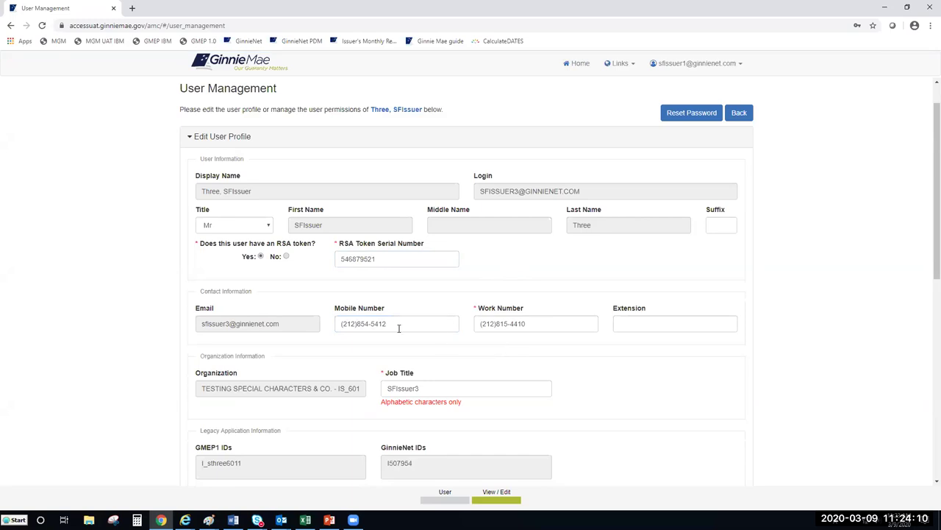
scroll(401, 332, down, 1)
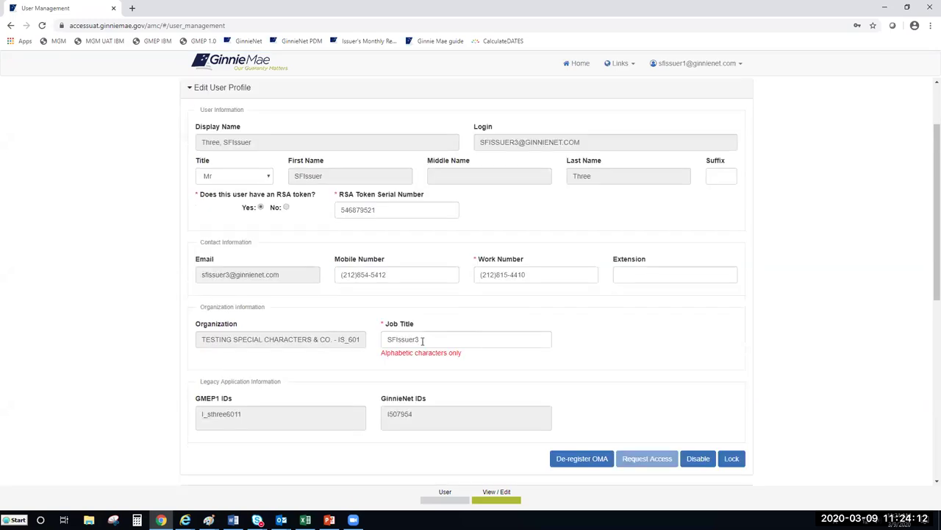
click(422, 340)
drag(422, 341, 379, 342)
click(680, 347)
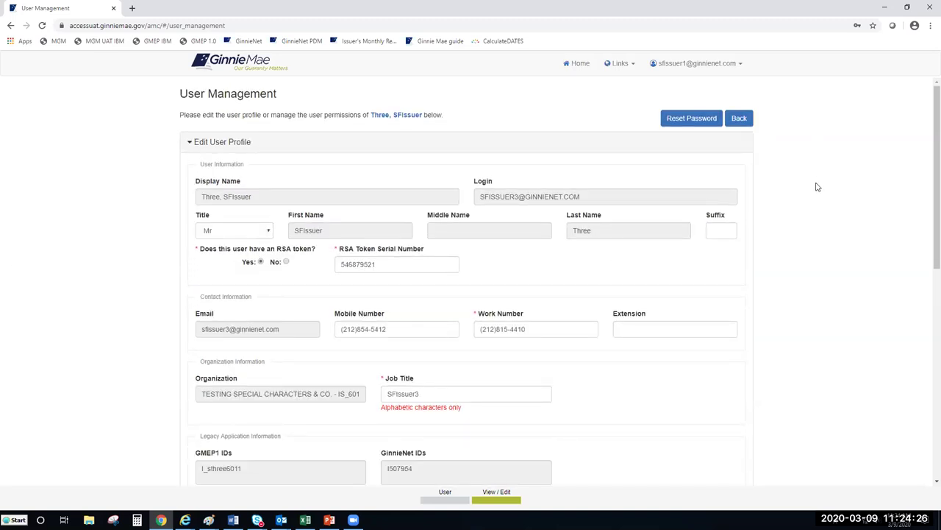
scroll(610, 316, down, 2)
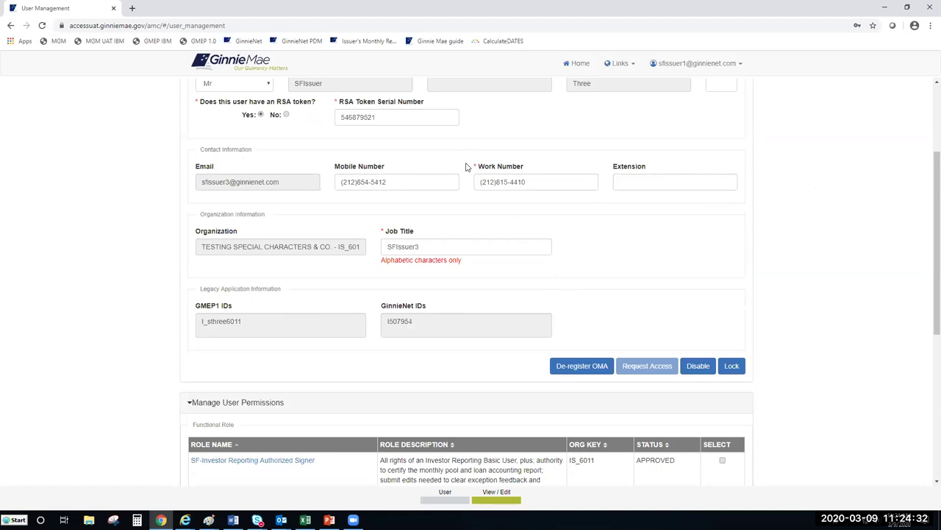
scroll(451, 190, up, 1)
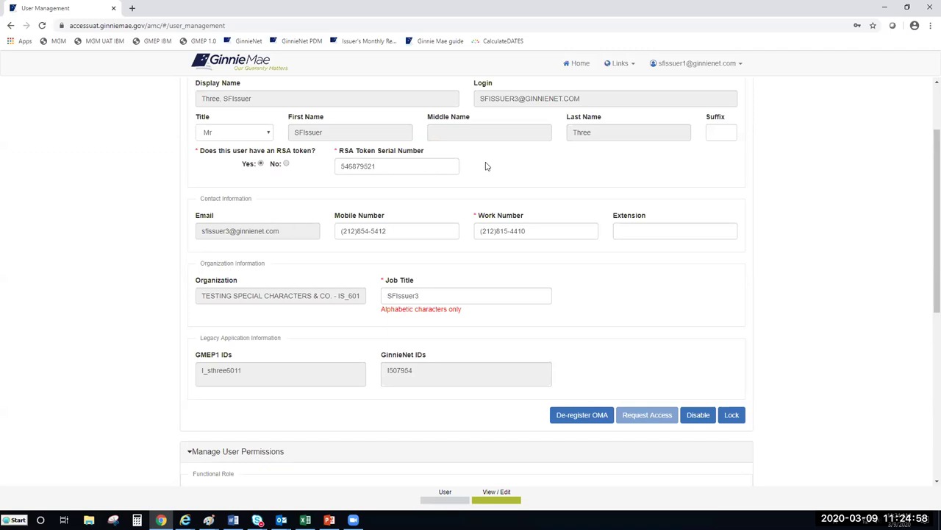
scroll(478, 177, up, 2)
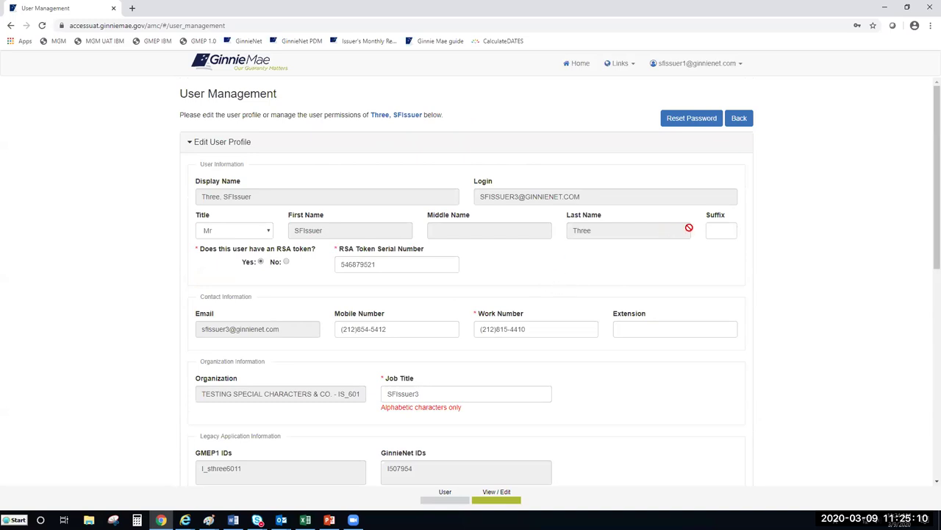
key(alt+Tab)
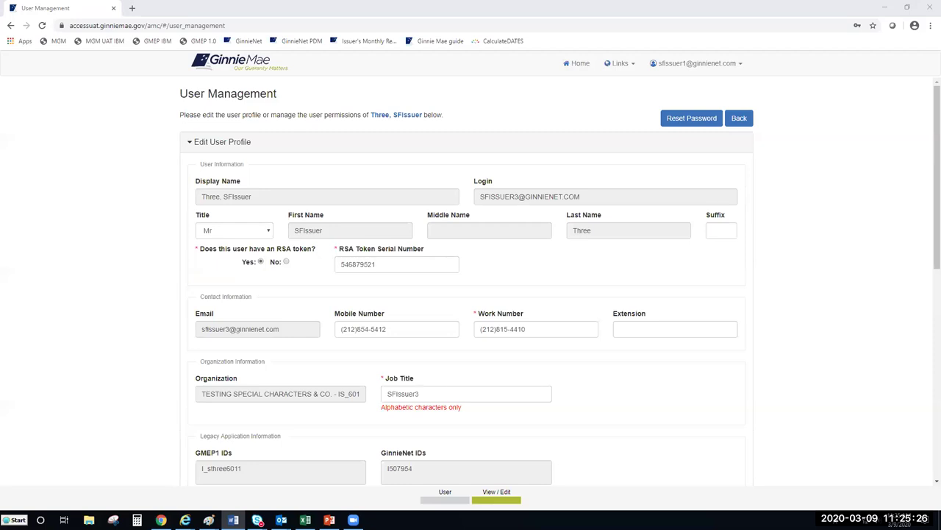
key(alt+Tab)
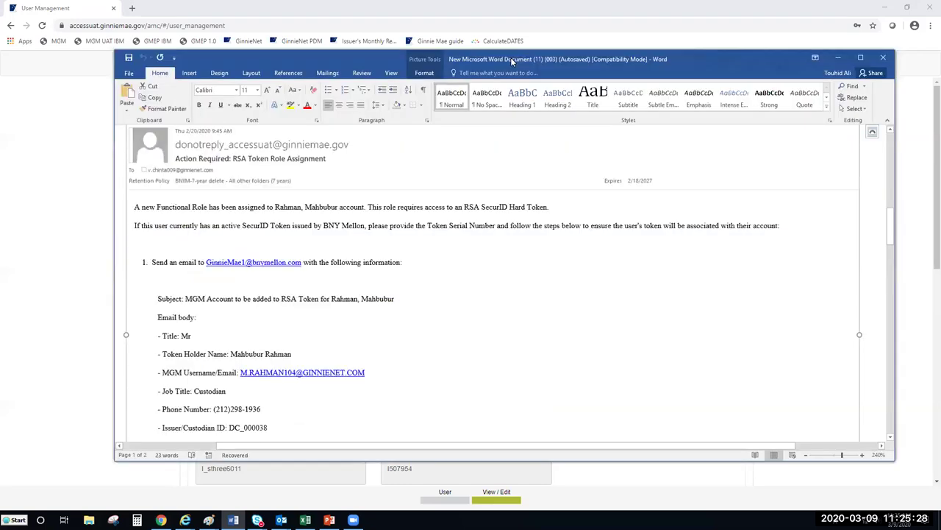
Maximize the RSA token instructions document in Word, then switch back to the browser.
double_click(510, 58)
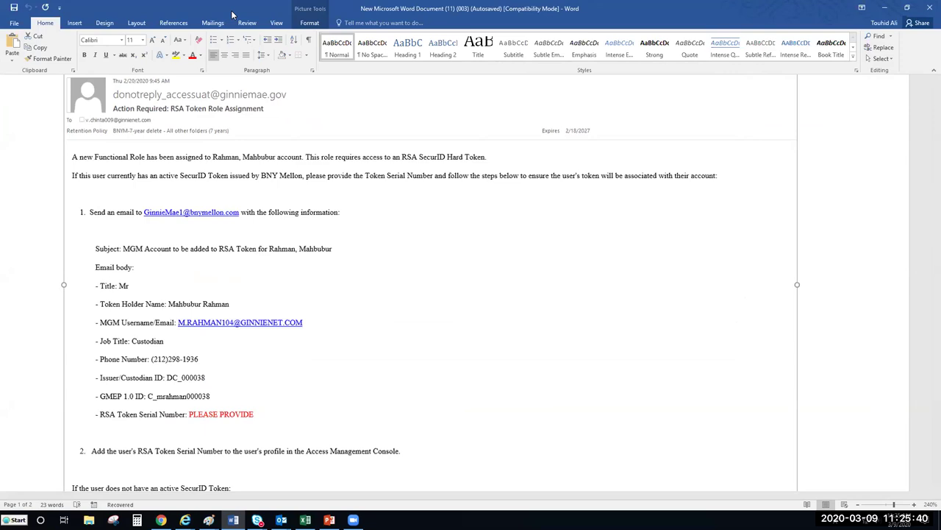
key(alt+Tab)
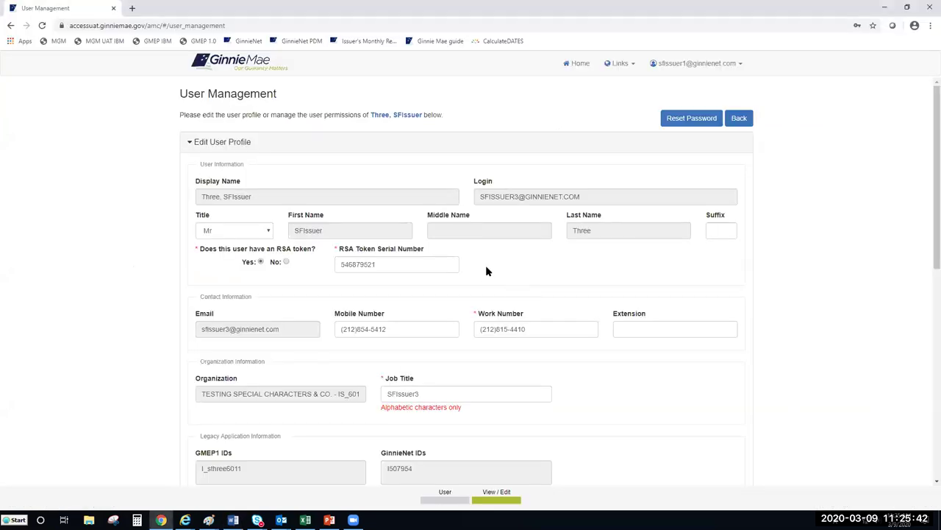
scroll(486, 272, down, 1)
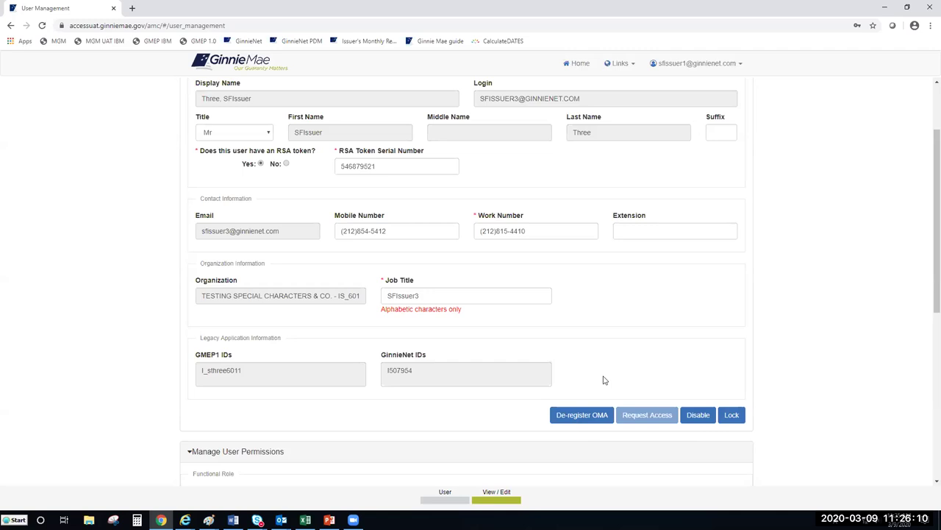
scroll(692, 379, down, 1)
scroll(750, 311, up, 1)
drag(937, 281, 937, 258)
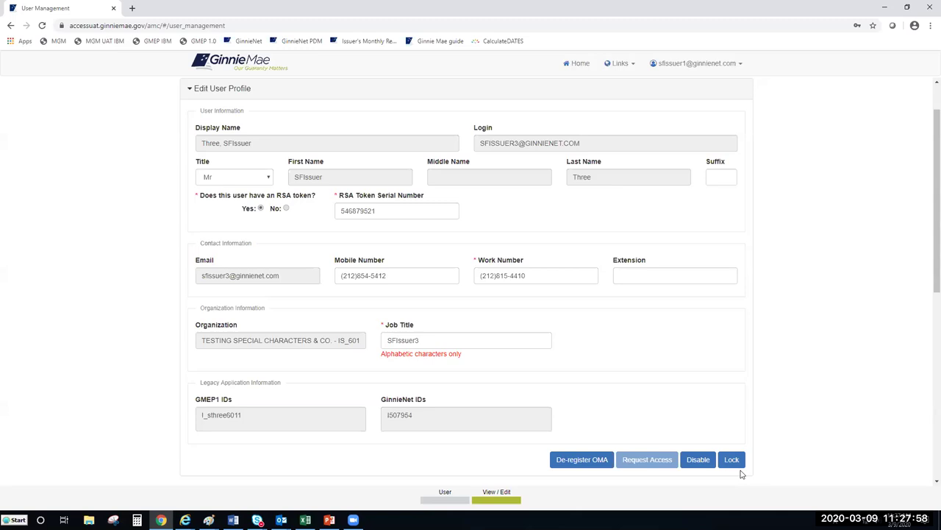
scroll(741, 456, down, 2)
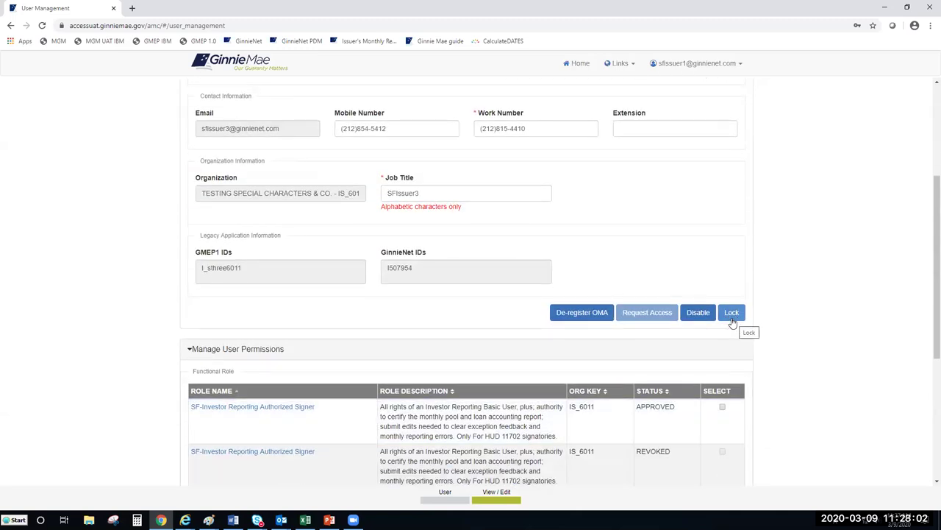
Lock the test issuer user's access, confirm the lock, and check the success banner.
click(731, 316)
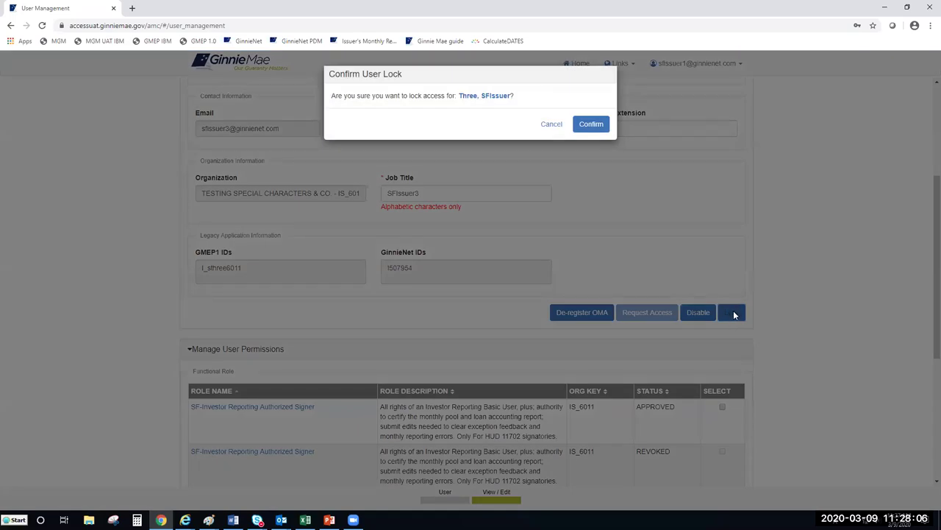
click(550, 125)
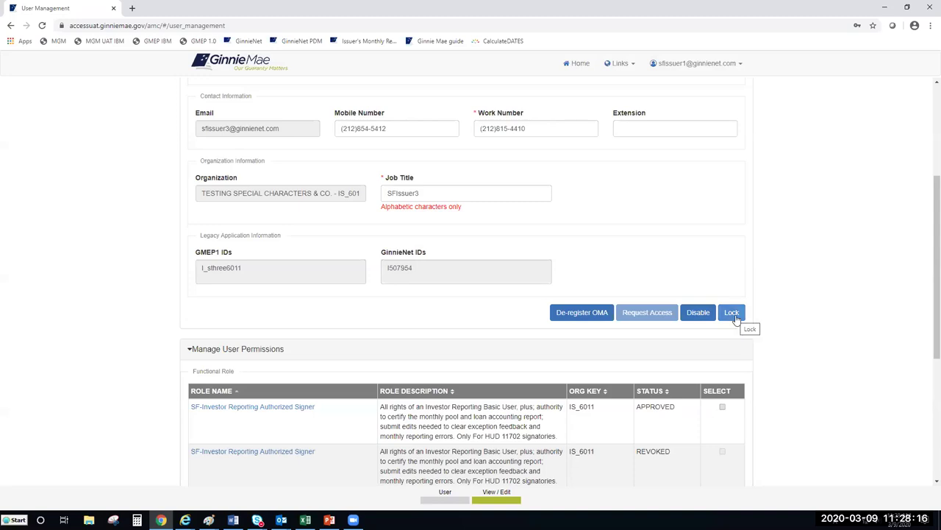
click(736, 317)
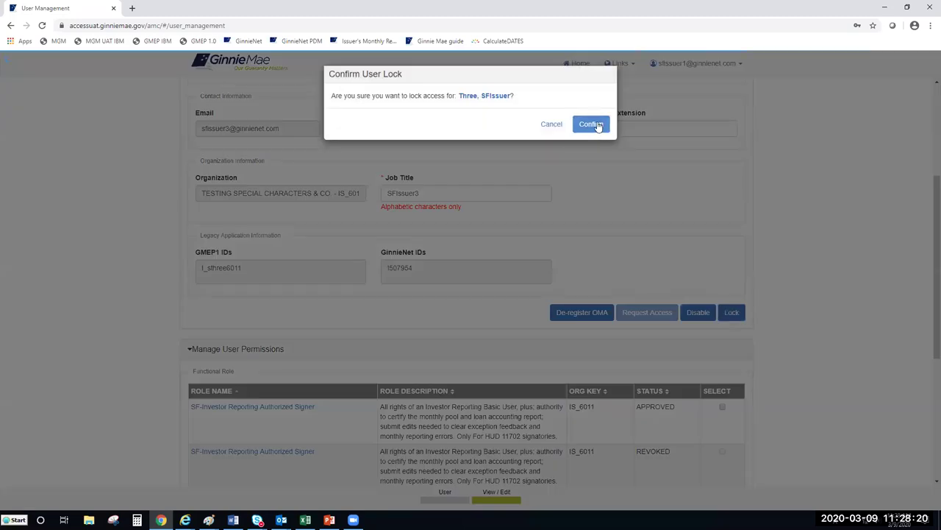
click(598, 126)
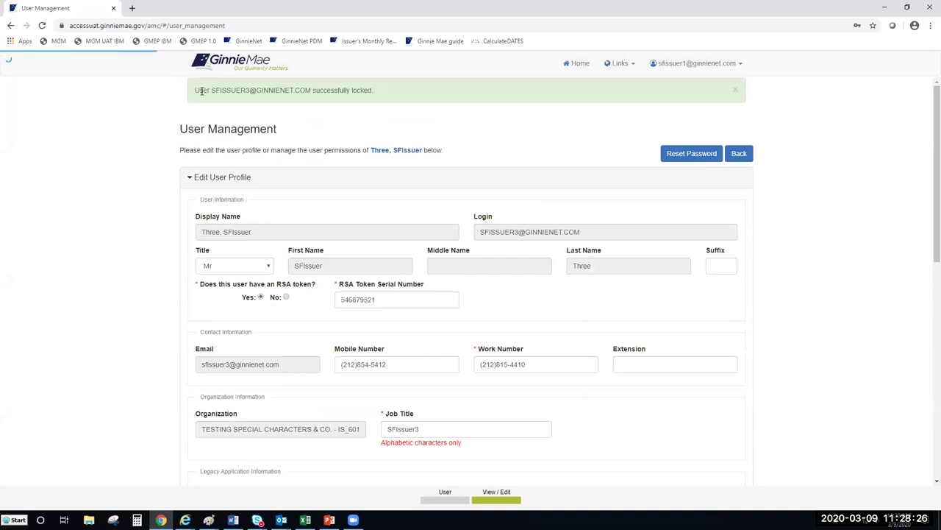
drag(373, 90, 192, 89)
click(842, 155)
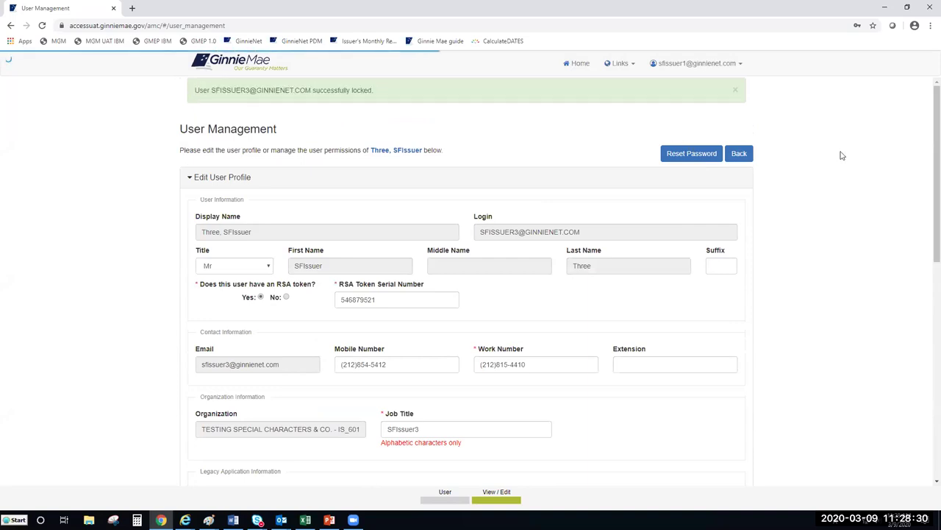
click(747, 155)
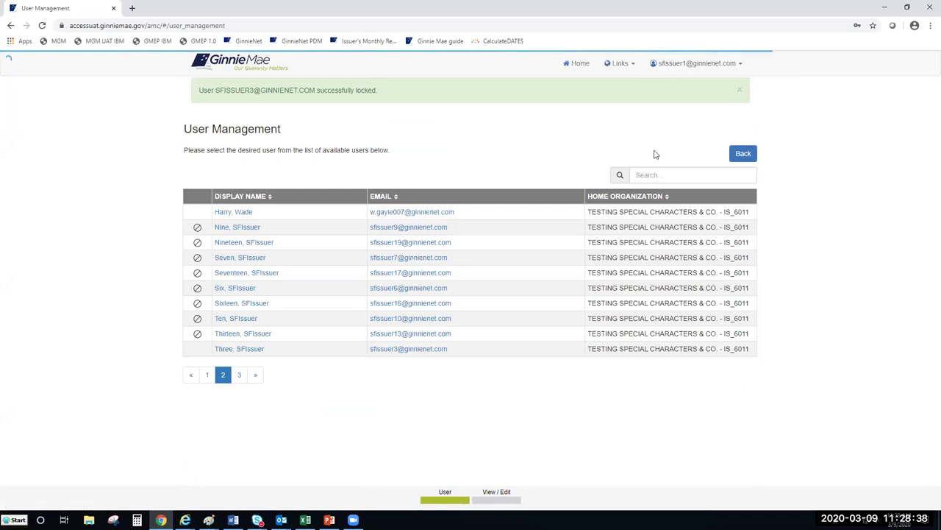
Reopen the test issuer user's profile from page 2 of the user list.
click(747, 153)
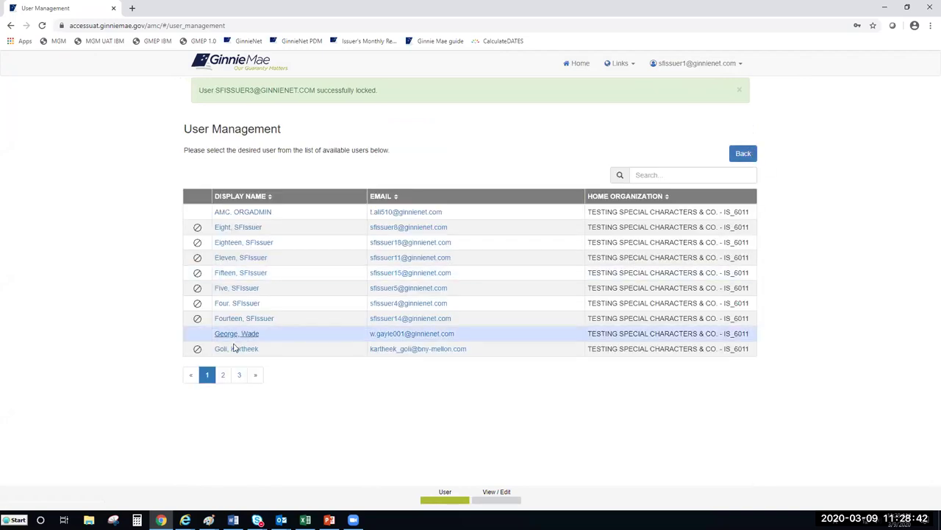
click(223, 375)
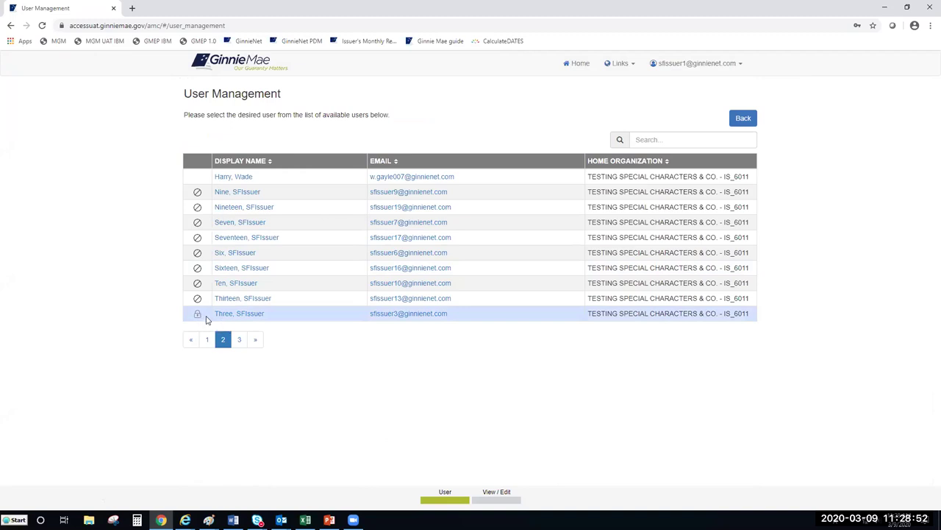
mouse_move(197, 319)
click(237, 315)
Unlock the test issuer user's access and confirm it in the Confirm User Unlock dialog.
scroll(574, 297, down, 1)
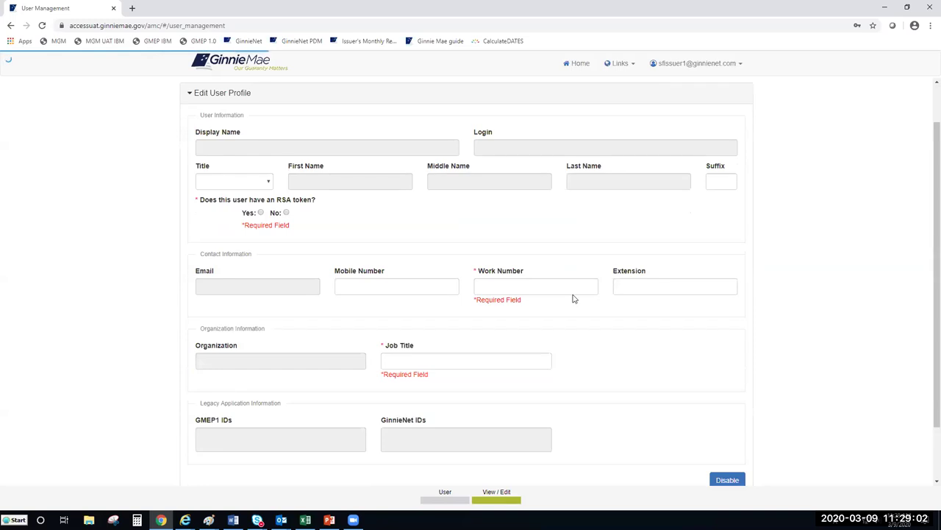
scroll(574, 297, down, 1)
scroll(573, 296, up, 1)
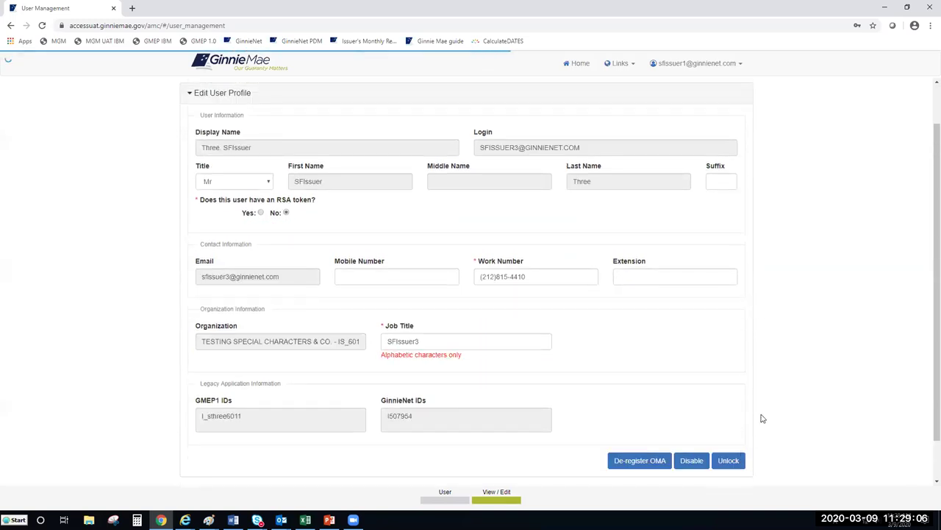
scroll(763, 418, down, 1)
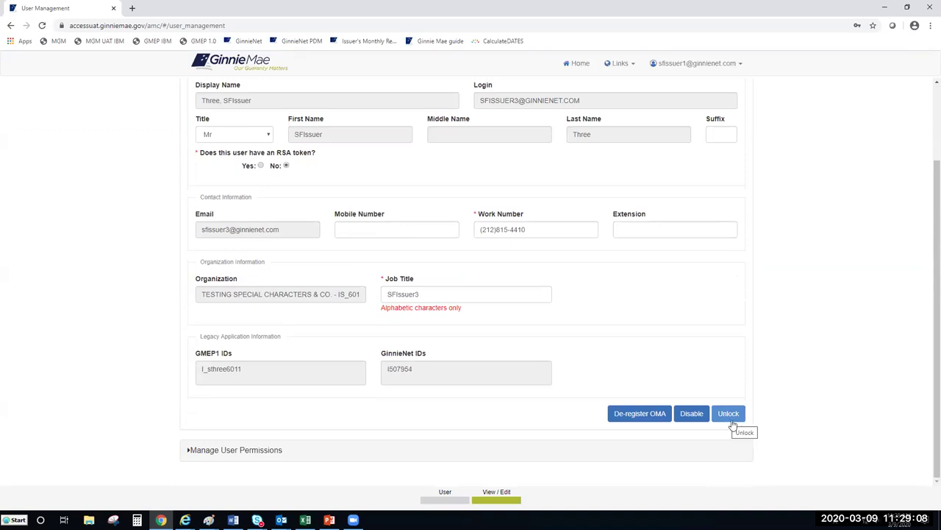
click(732, 420)
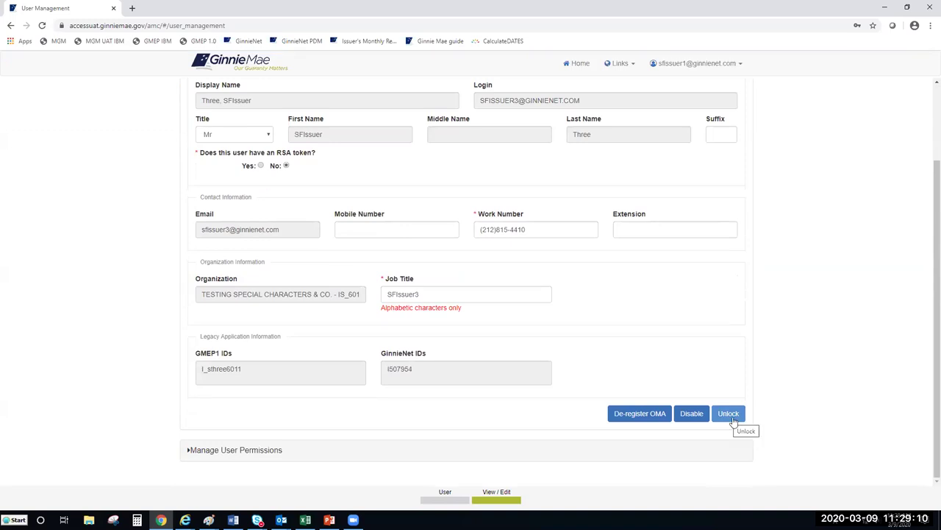
click(731, 420)
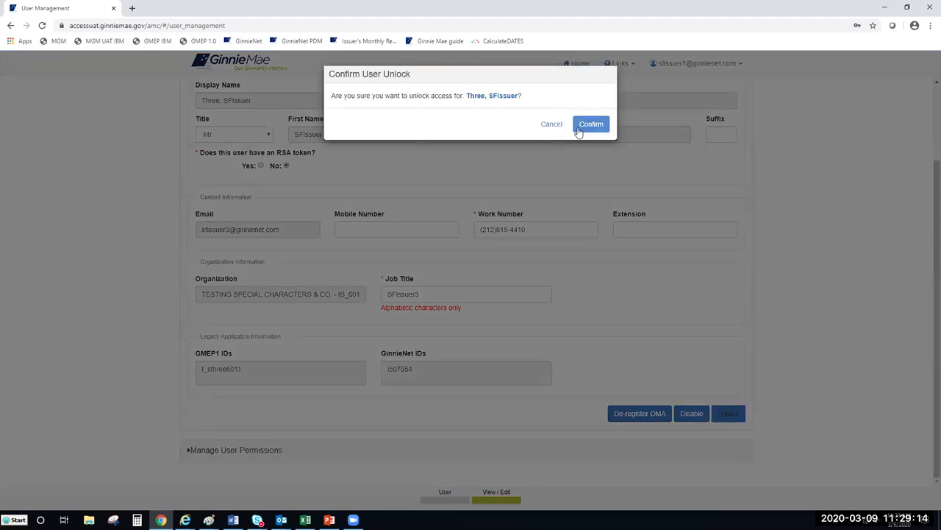
click(591, 128)
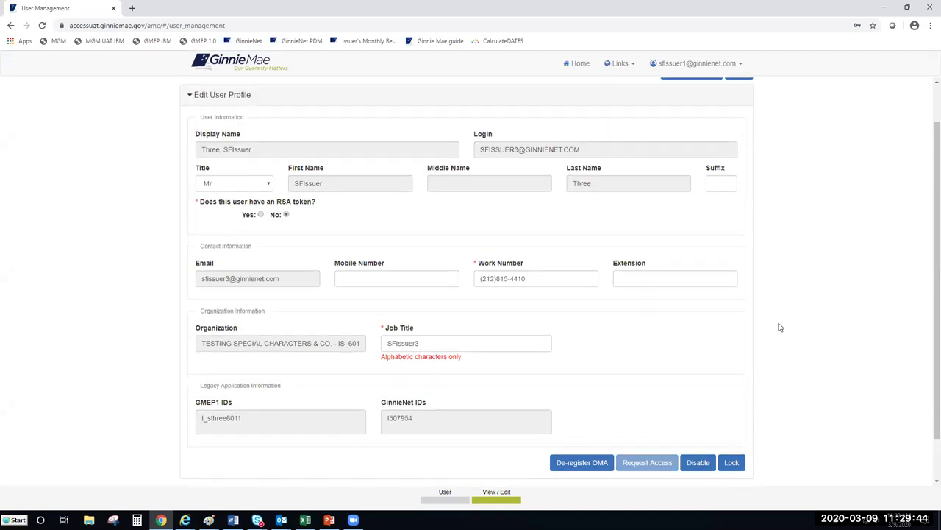
Expand Manage User Permissions, review the functional role table, and return to the user list.
scroll(777, 328, down, 1)
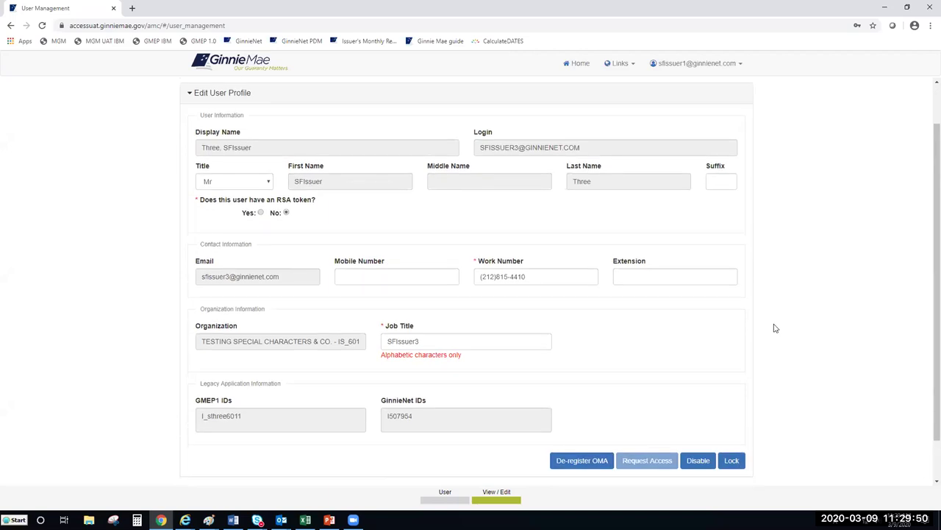
scroll(775, 328, down, 1)
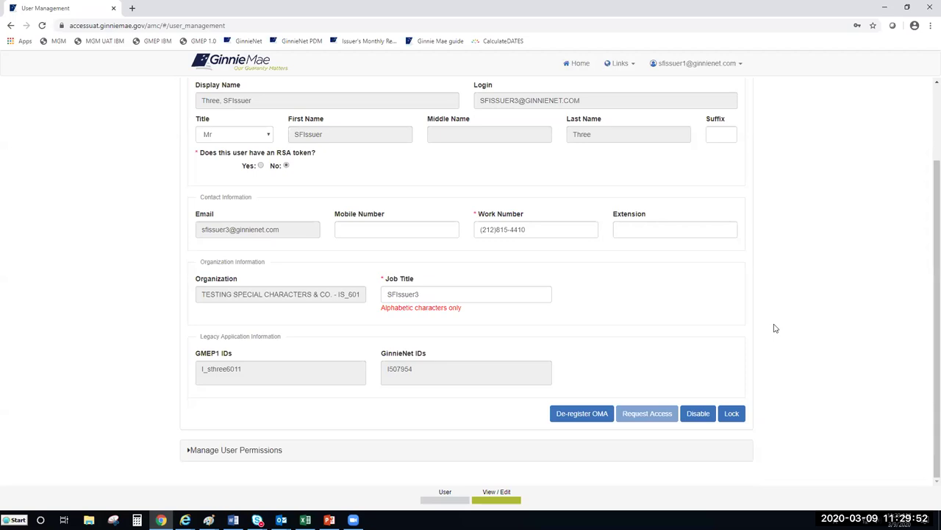
click(235, 450)
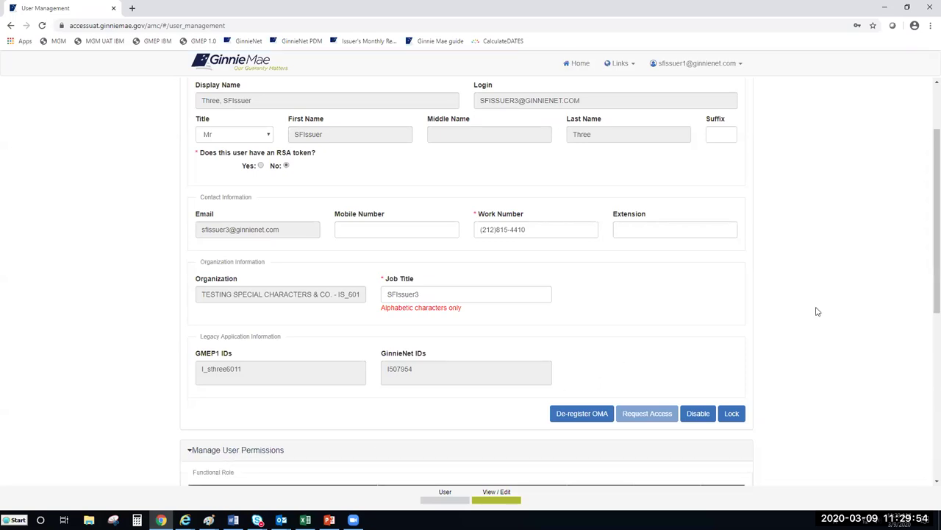
drag(928, 212, 927, 190)
scroll(923, 287, down, 2)
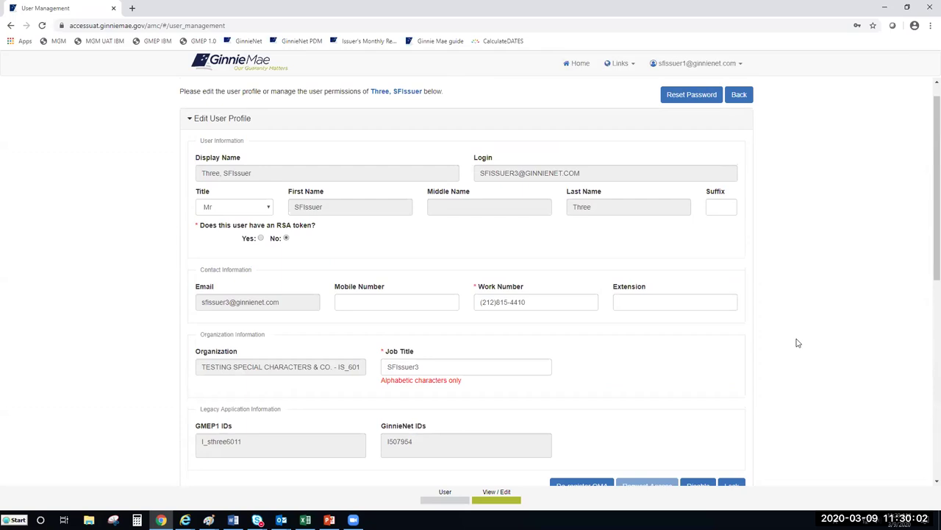
scroll(800, 341, down, 1)
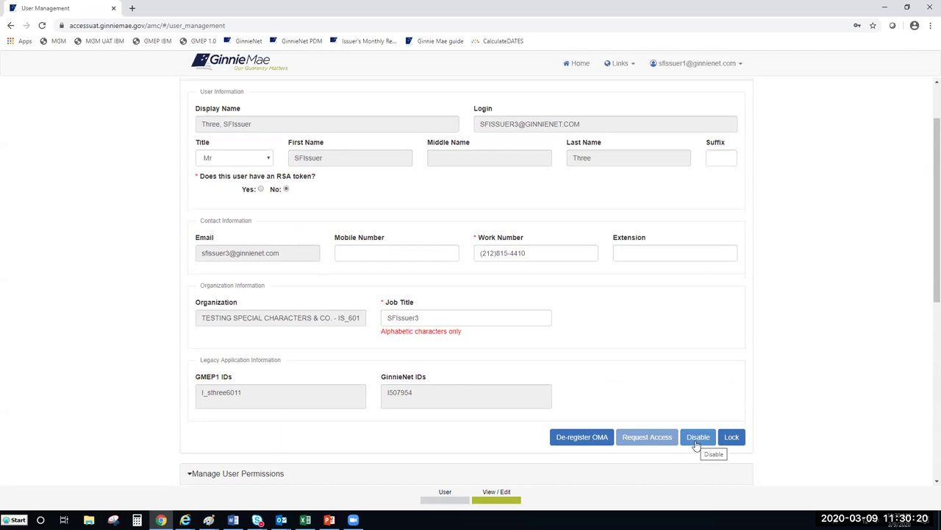
scroll(748, 267, up, 2)
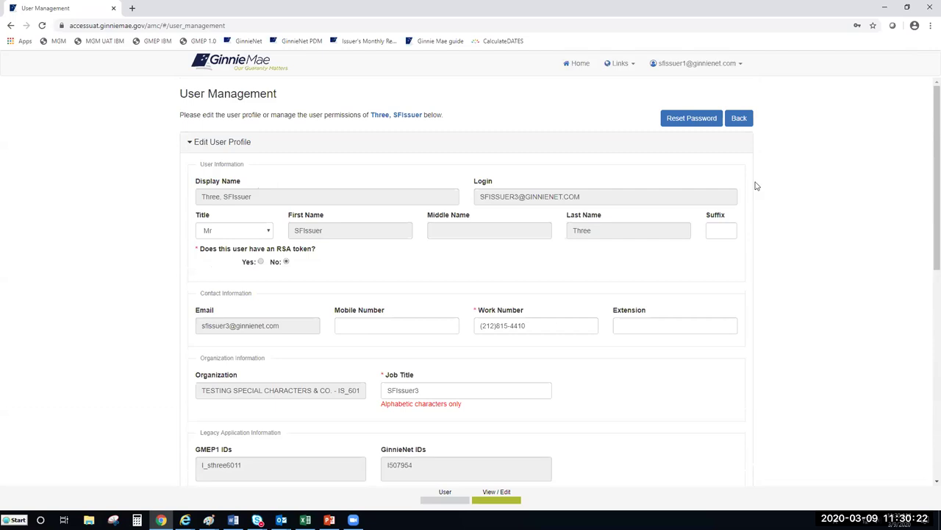
click(743, 119)
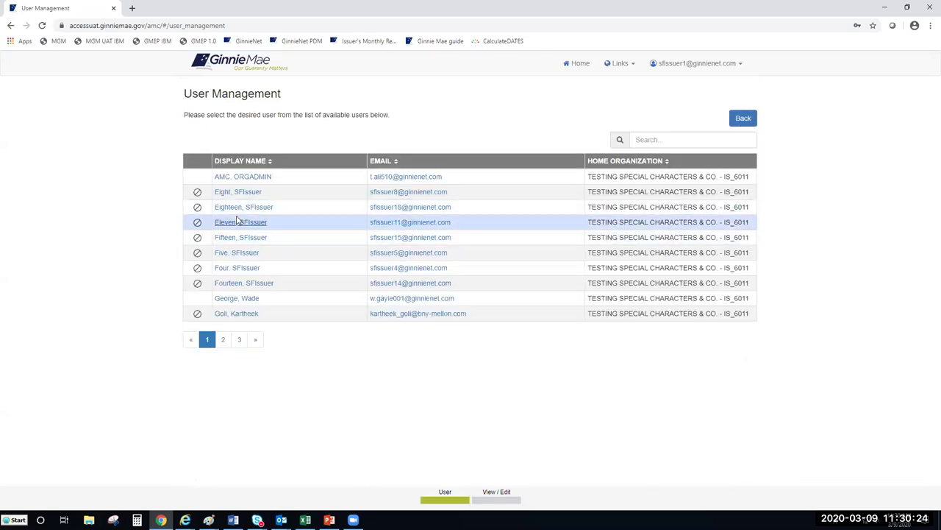
click(220, 193)
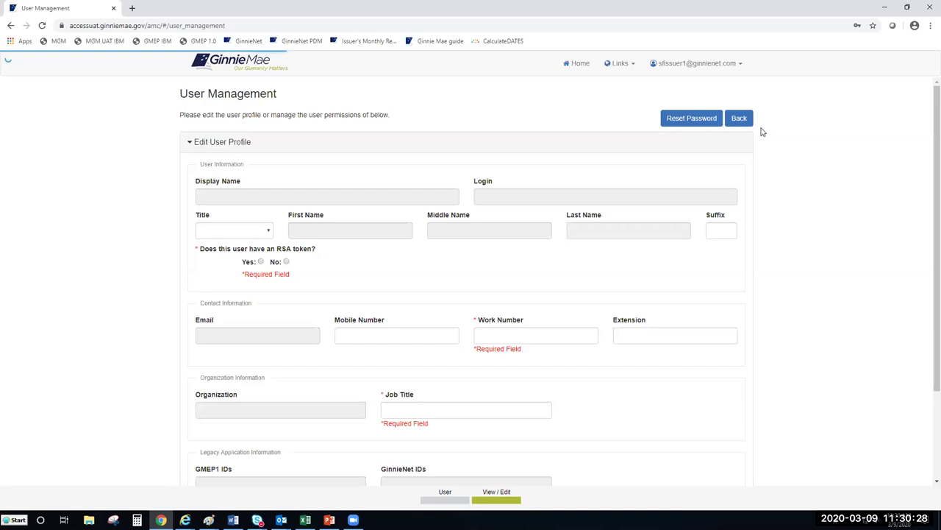
scroll(392, 351, down, 2)
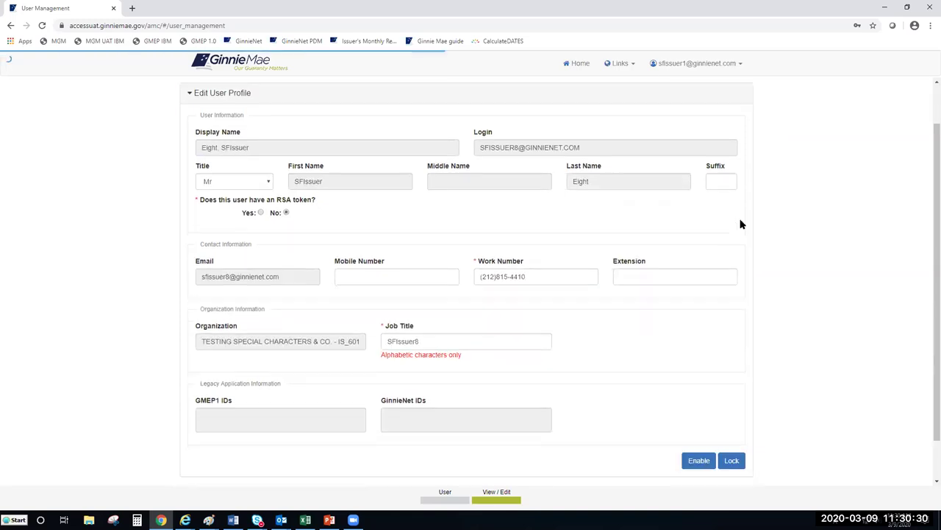
click(198, 451)
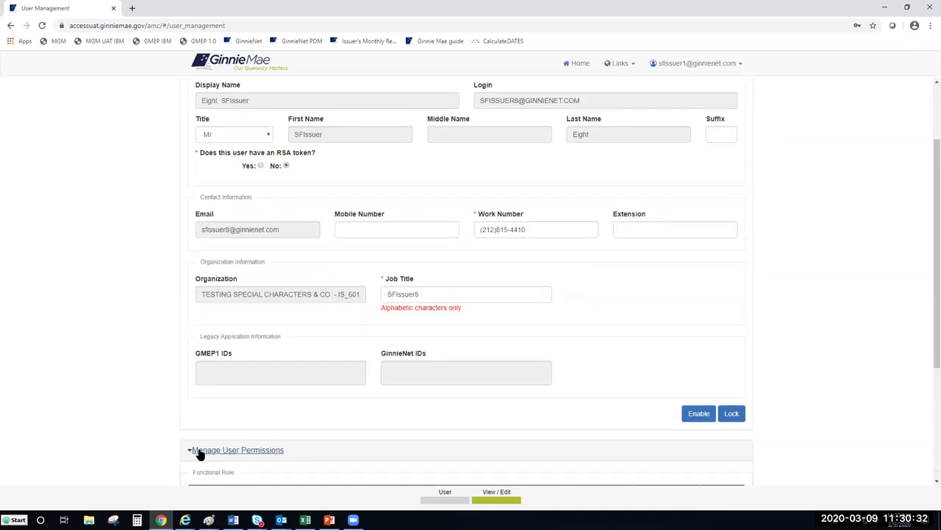
scroll(740, 375, down, 1)
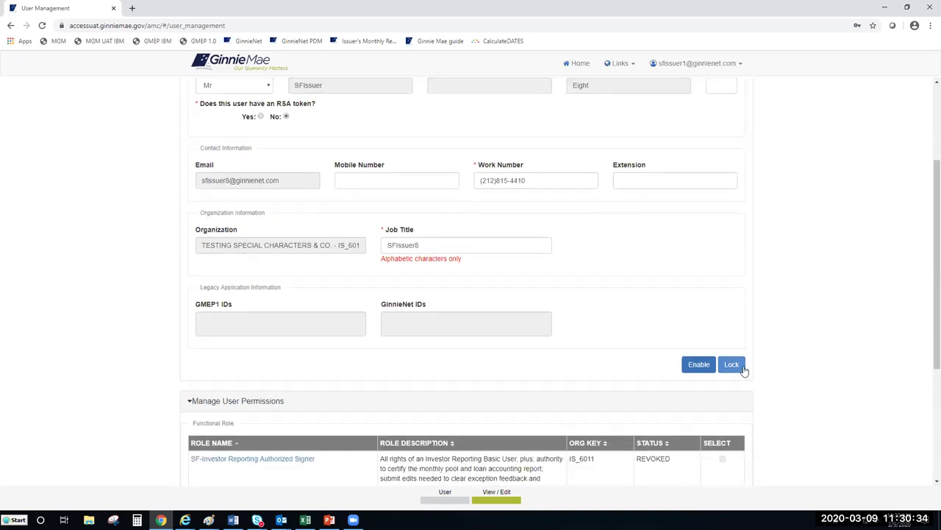
scroll(788, 331, down, 1)
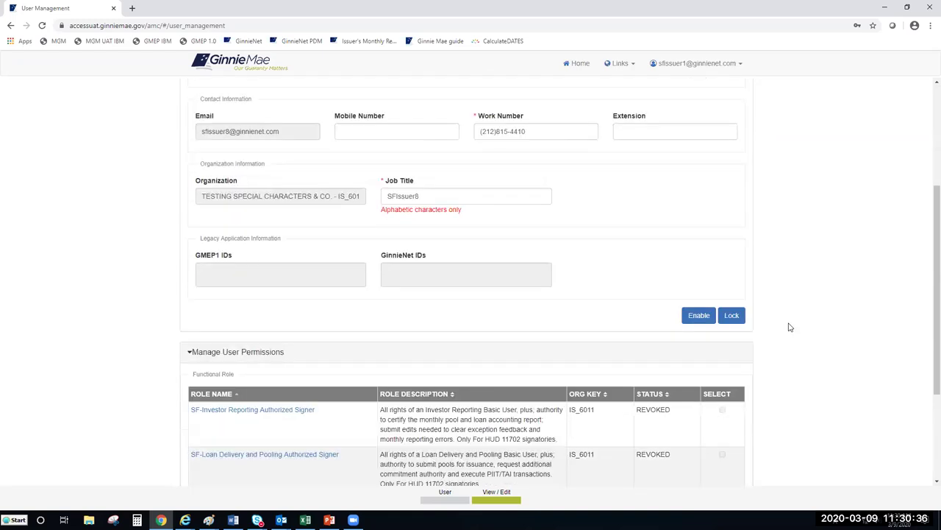
scroll(790, 327, down, 1)
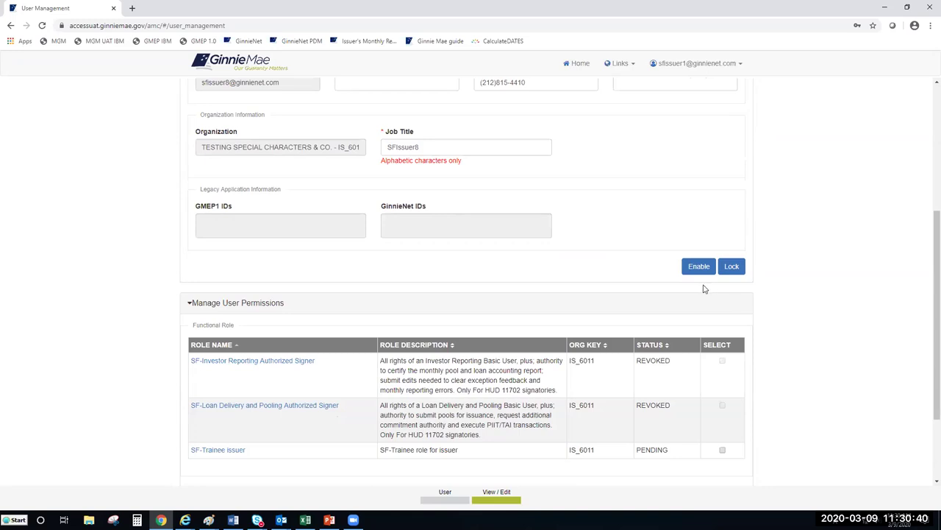
scroll(928, 281, up, 2)
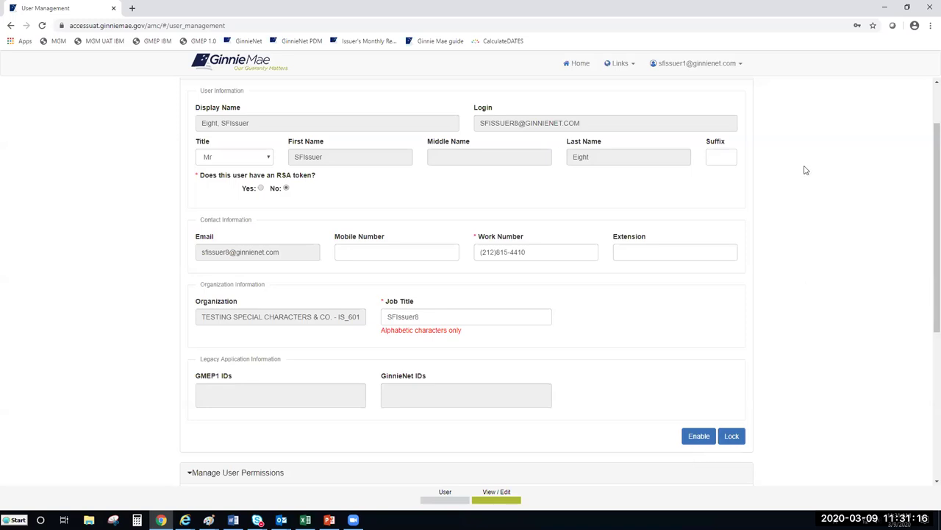
scroll(764, 131, up, 1)
Open the test issuer user's profile from page 2 of the user list.
click(740, 122)
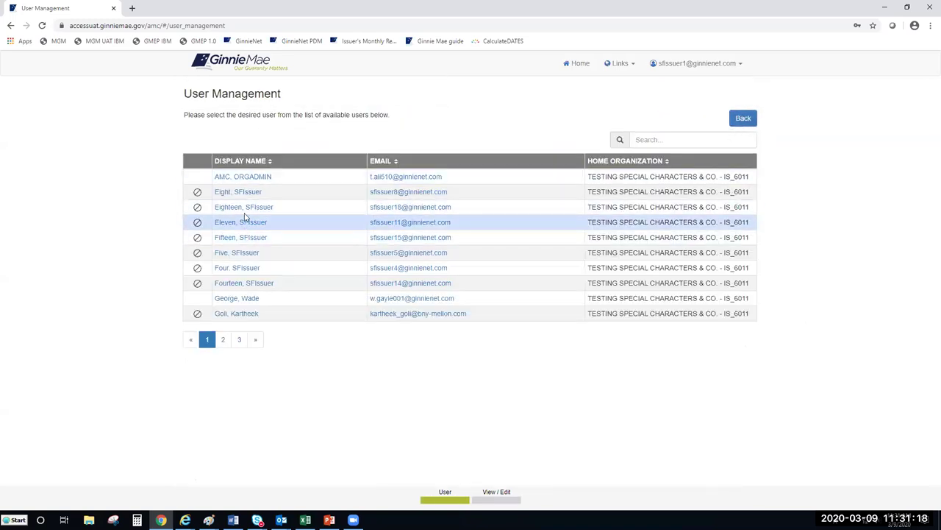
click(222, 339)
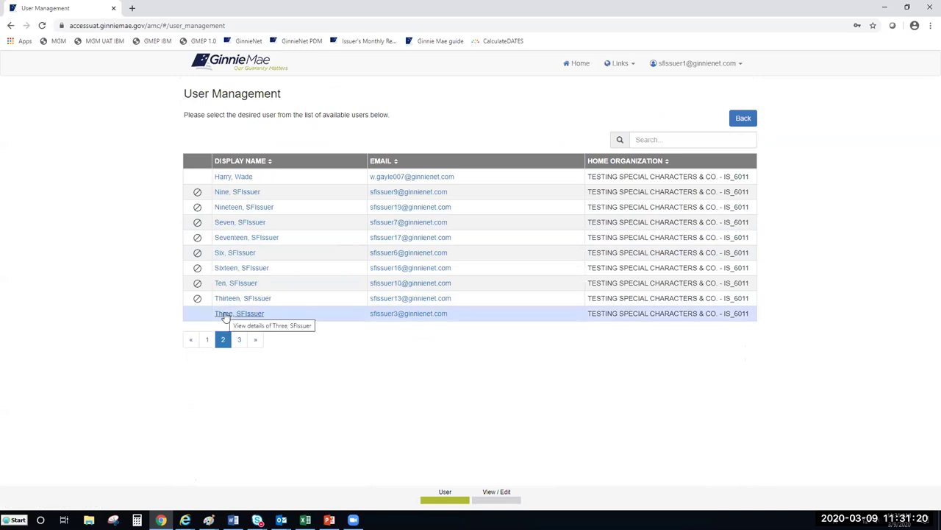
click(225, 315)
Disable the test issuer user's access and confirm it.
scroll(662, 367, down, 2)
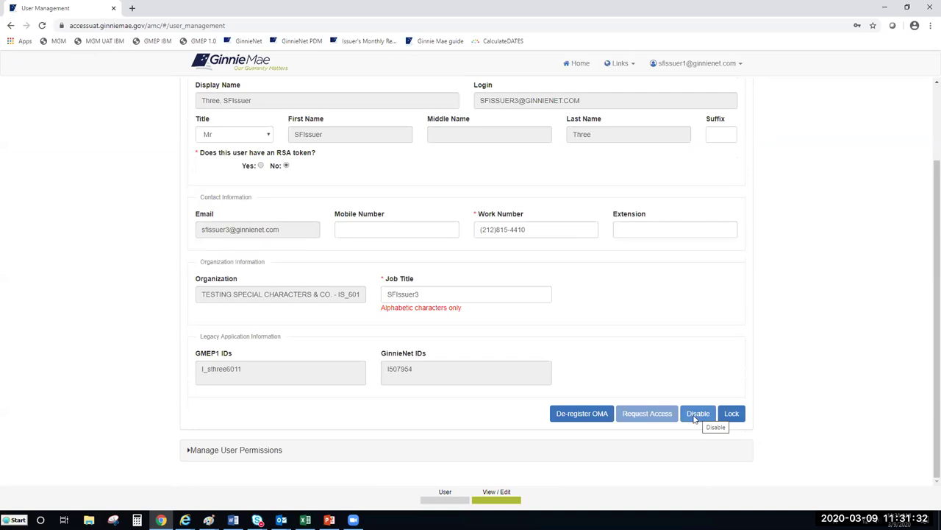
click(694, 416)
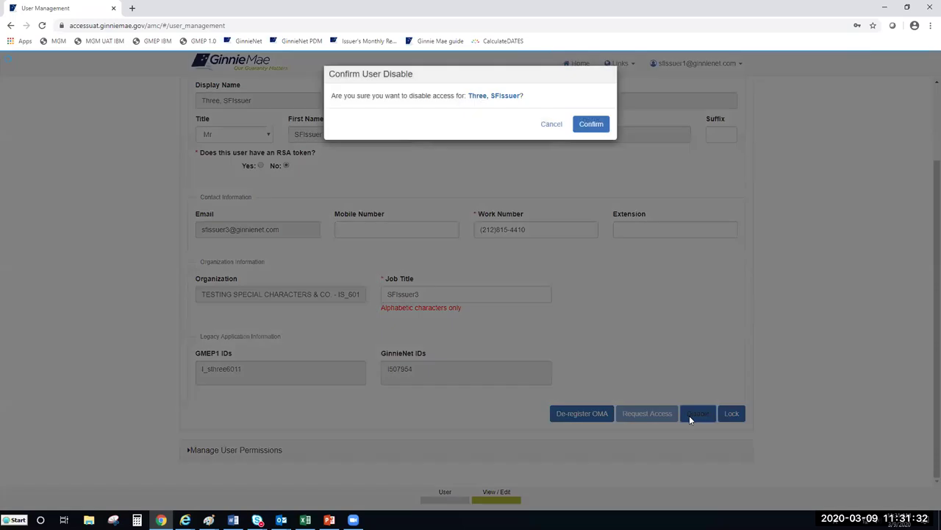
click(586, 131)
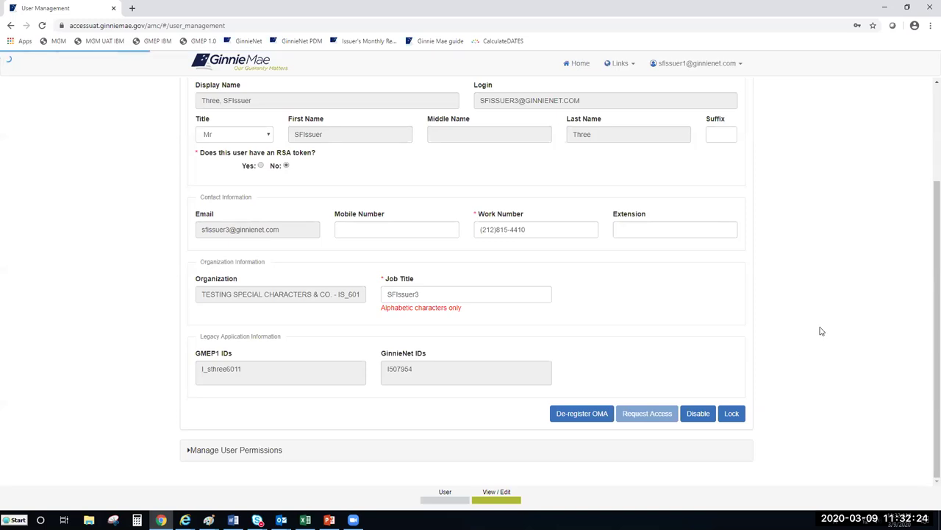
Scroll the profile form to verify the Enable button now appears for the disabled user.
scroll(368, 425, up, 2)
scroll(513, 361, down, 2)
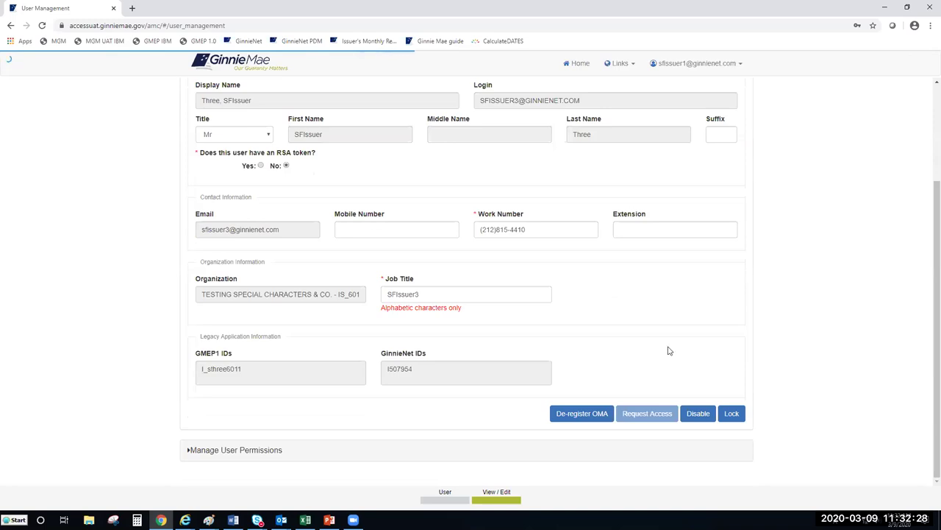
scroll(670, 349, up, 2)
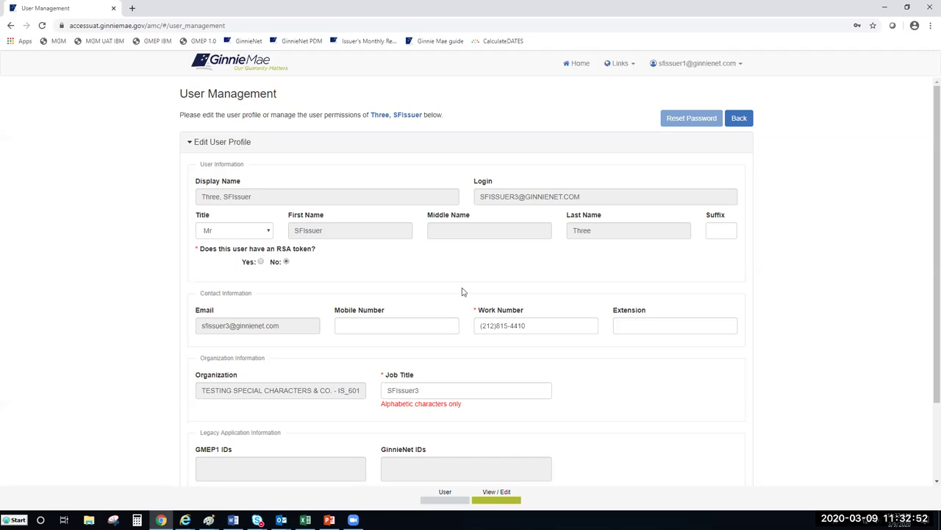
scroll(461, 287, down, 2)
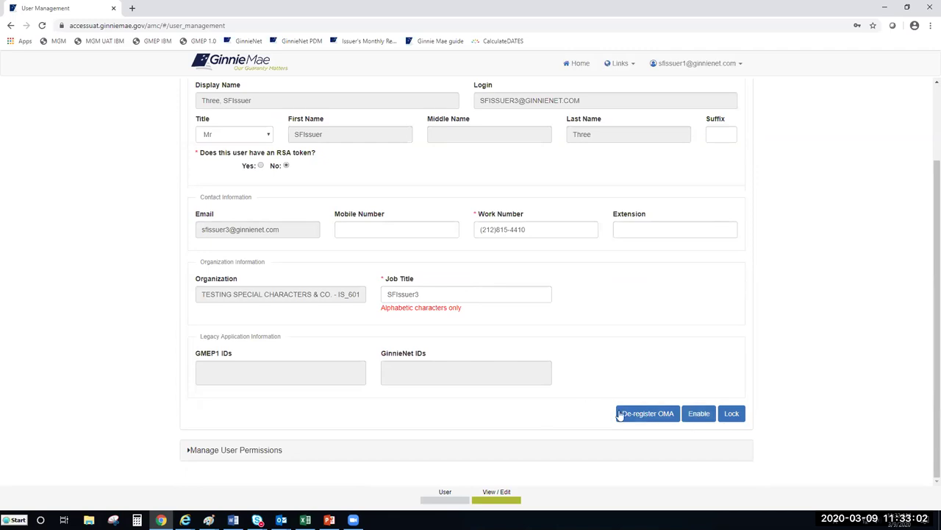
Enable the test issuer user's access again and confirm it in the Confirm User Enable dialog.
click(700, 415)
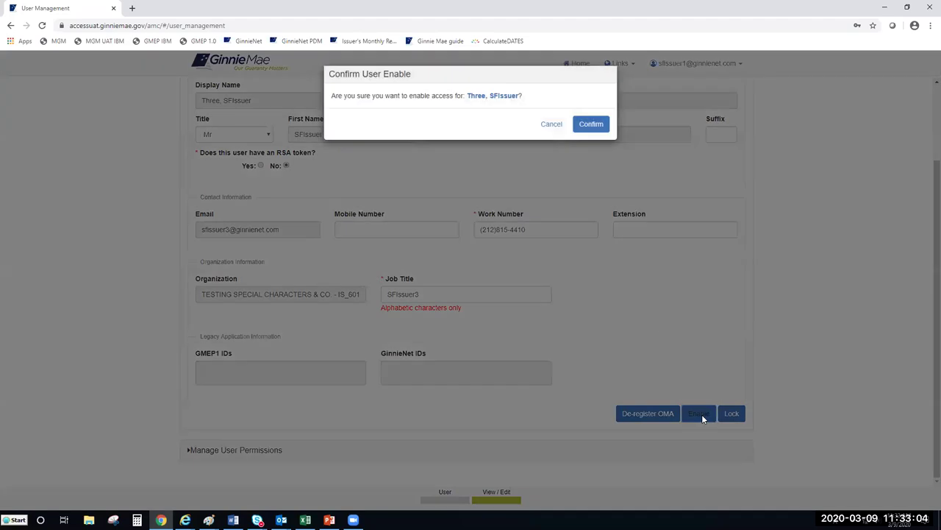
click(591, 125)
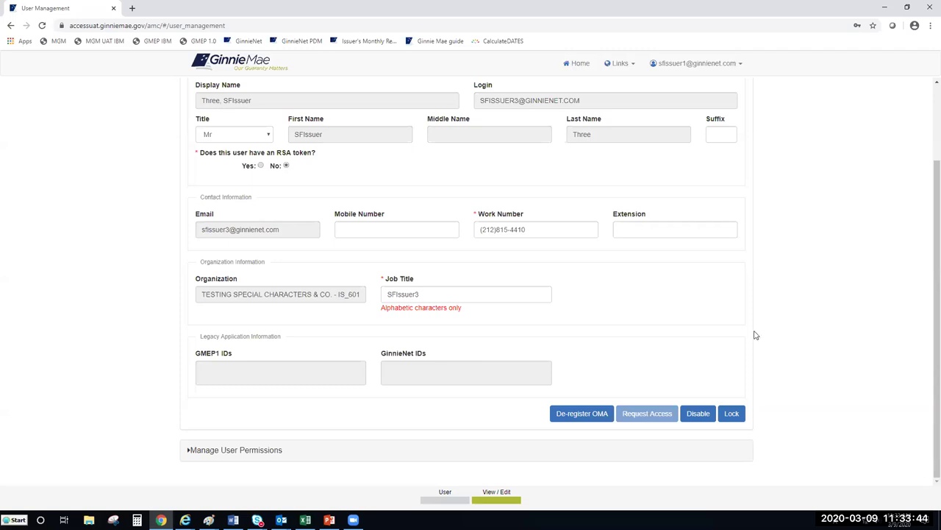
scroll(710, 411, up, 2)
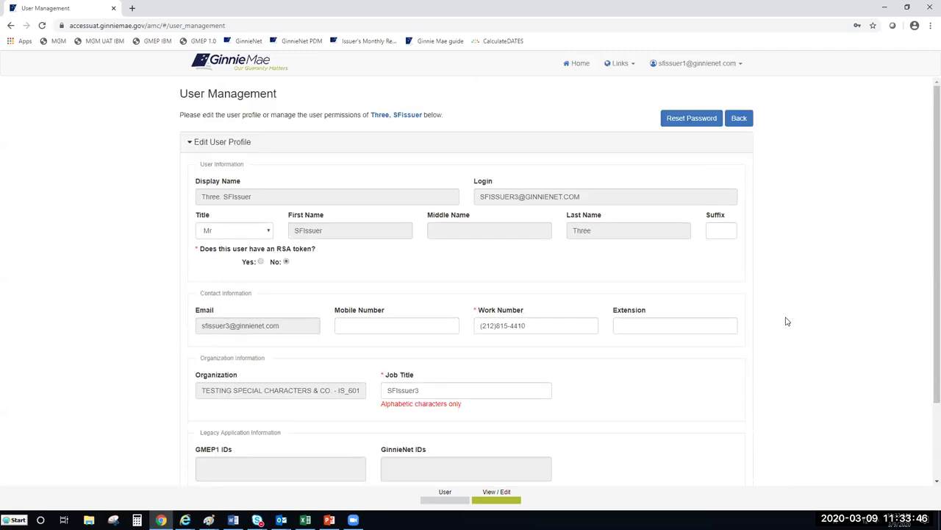
scroll(784, 321, down, 2)
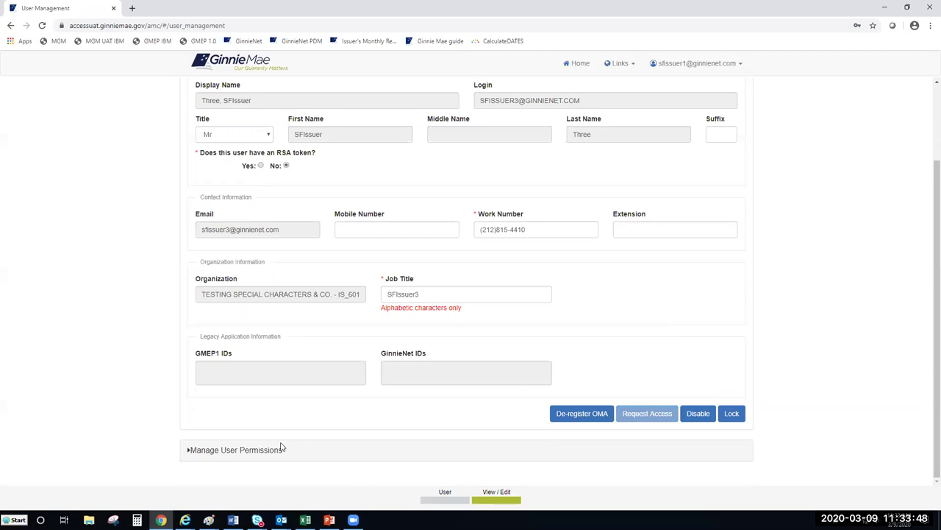
Expand Manage User Permissions and scroll through the Functional Role table showing every role REVOKED.
click(236, 449)
scroll(805, 311, down, 2)
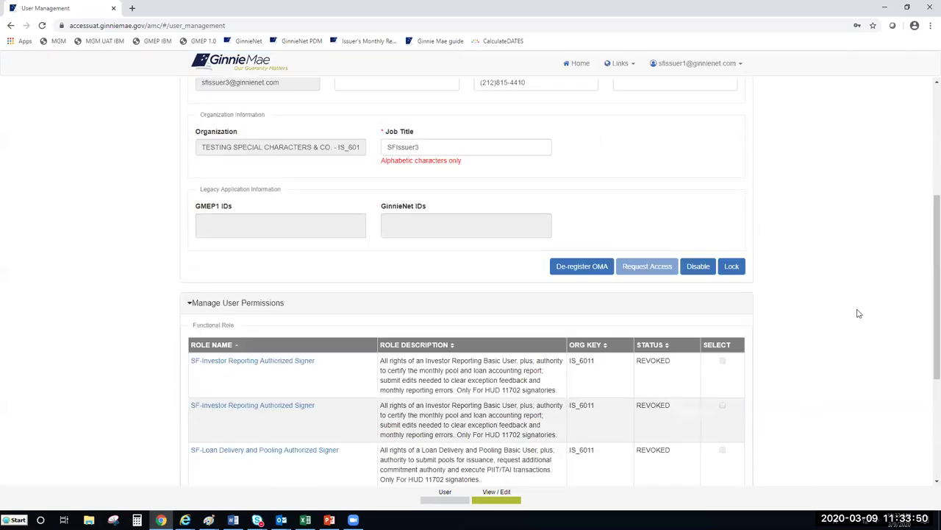
drag(926, 281, 909, 322)
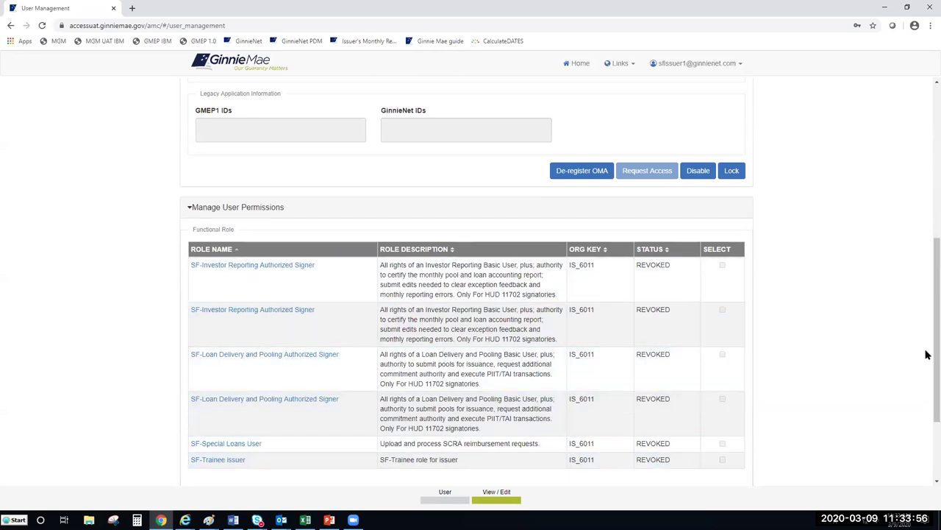
drag(927, 354, 926, 212)
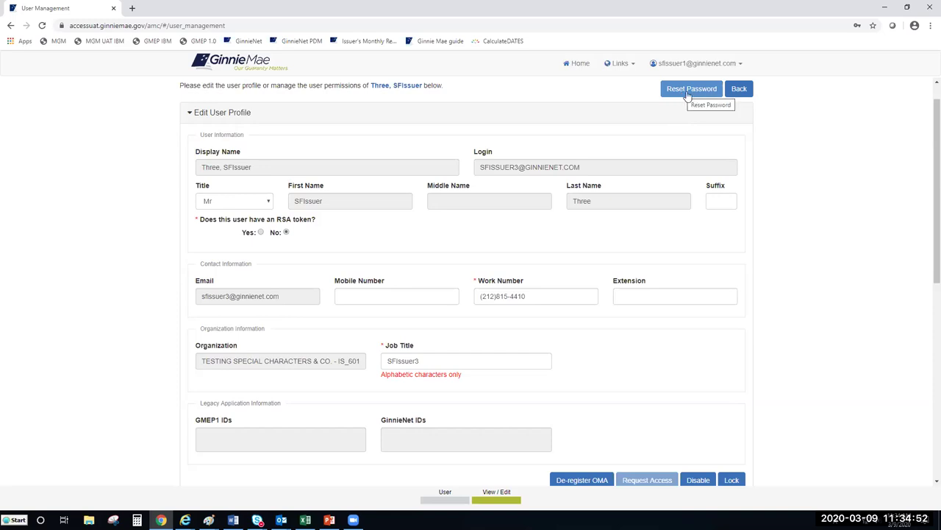
Reset the user's password and confirm, sending them a newly generated random password by email.
scroll(690, 97, up, 1)
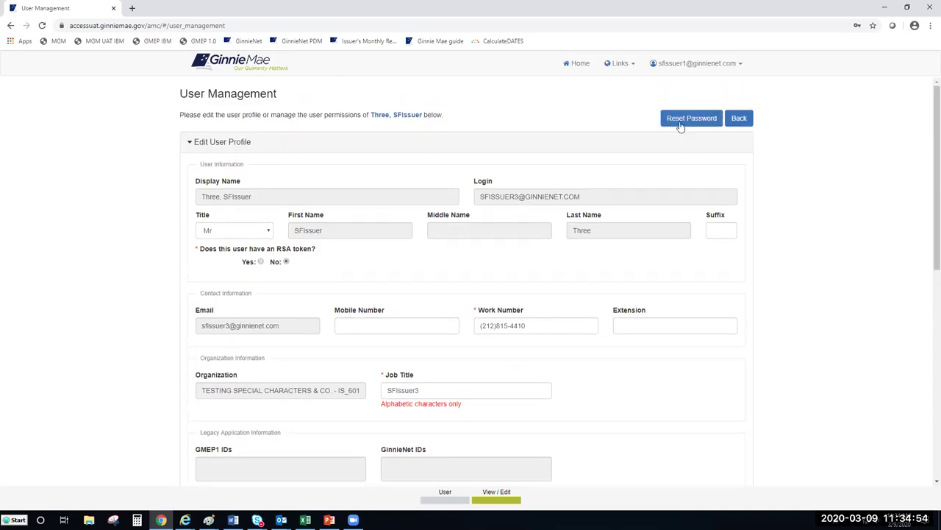
click(684, 121)
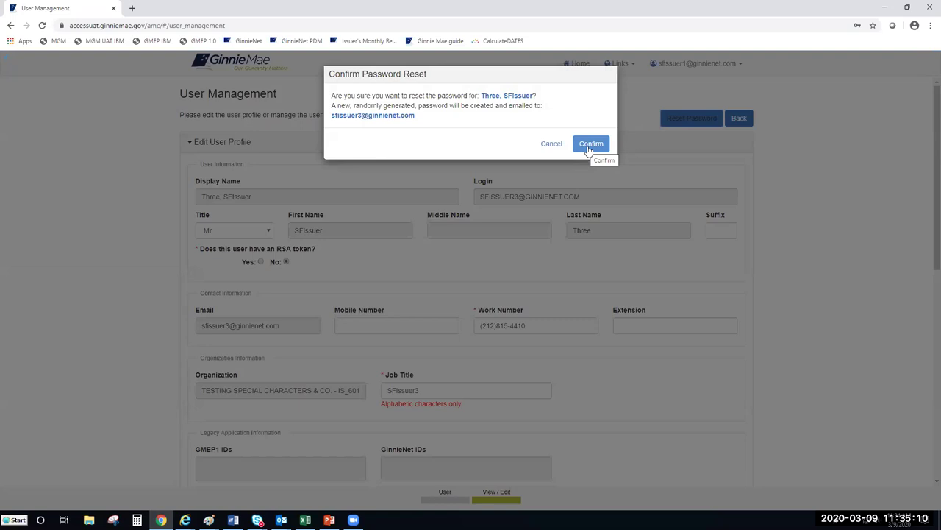
click(583, 147)
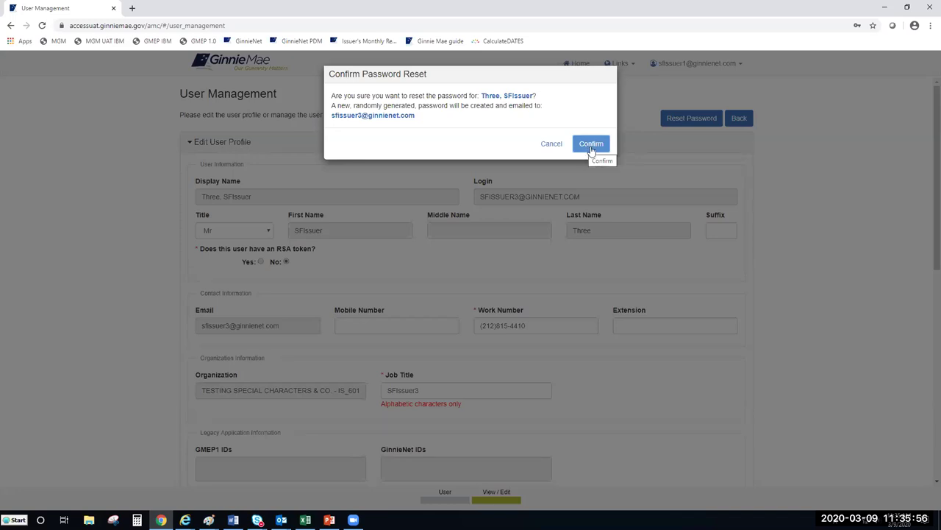
Confirm the test user's password reset and close the green 'Password Reset was successful' alert.
click(592, 150)
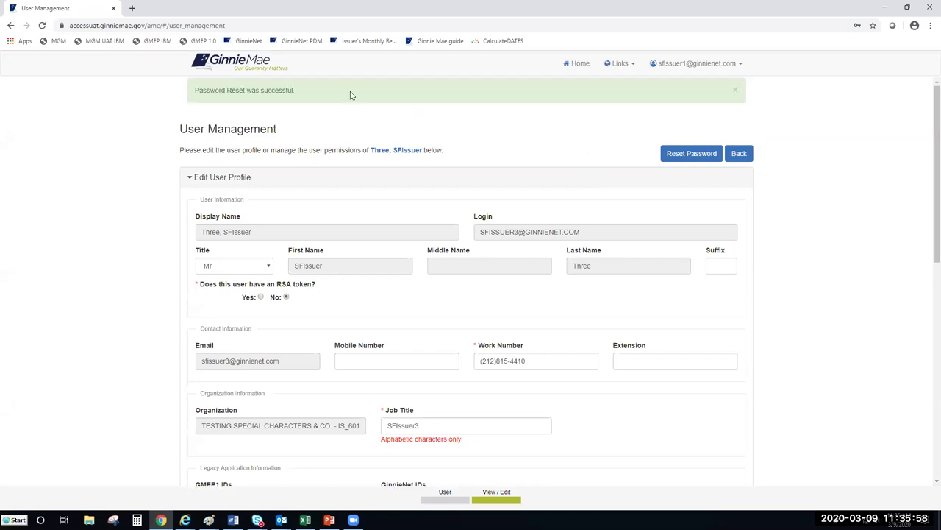
mouse_move(200, 89)
mouse_down()
mouse_move(307, 89)
mouse_move(185, 90)
mouse_up()
click(309, 90)
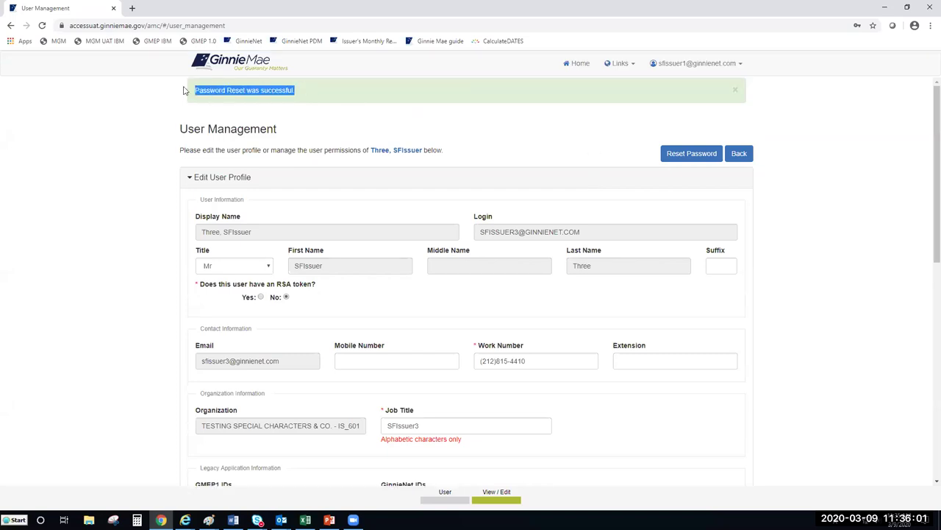
click(536, 118)
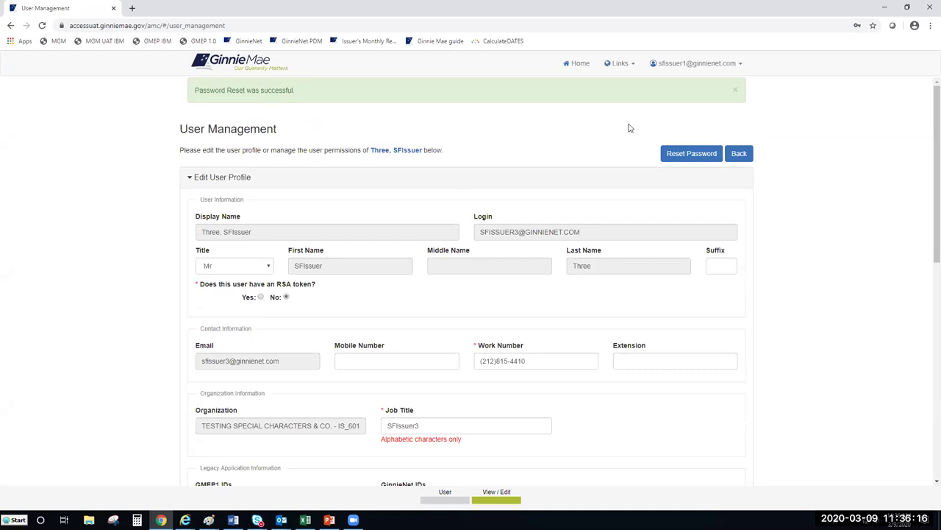
click(735, 90)
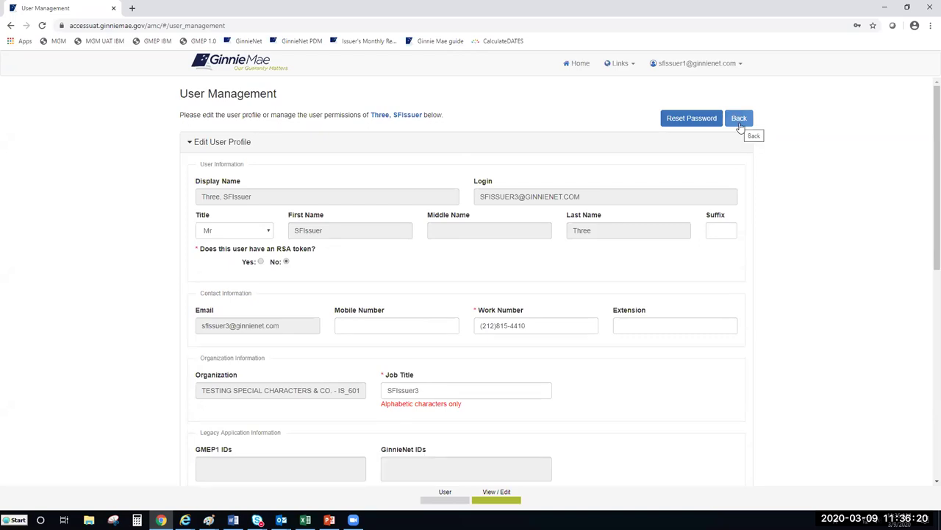
Return to the console home and open Links > Security Reports in a maximized BI Publisher window.
click(739, 125)
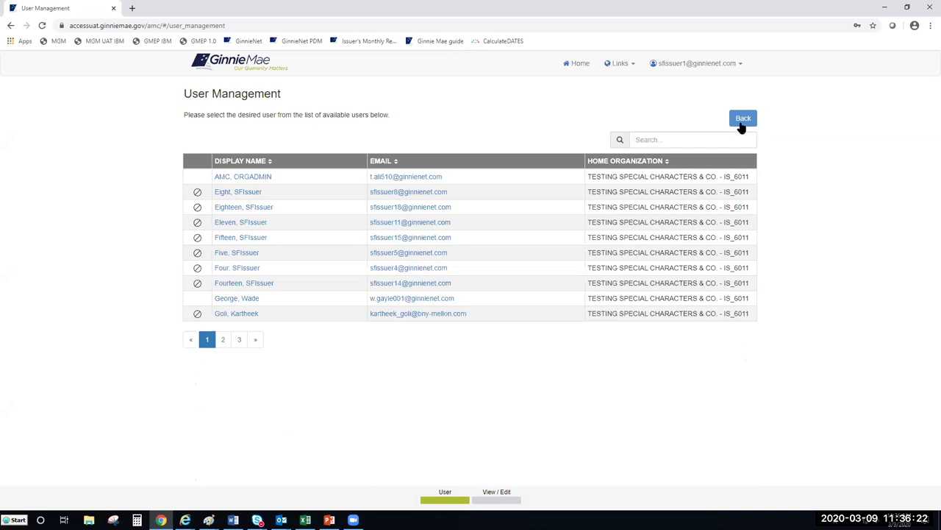
click(742, 120)
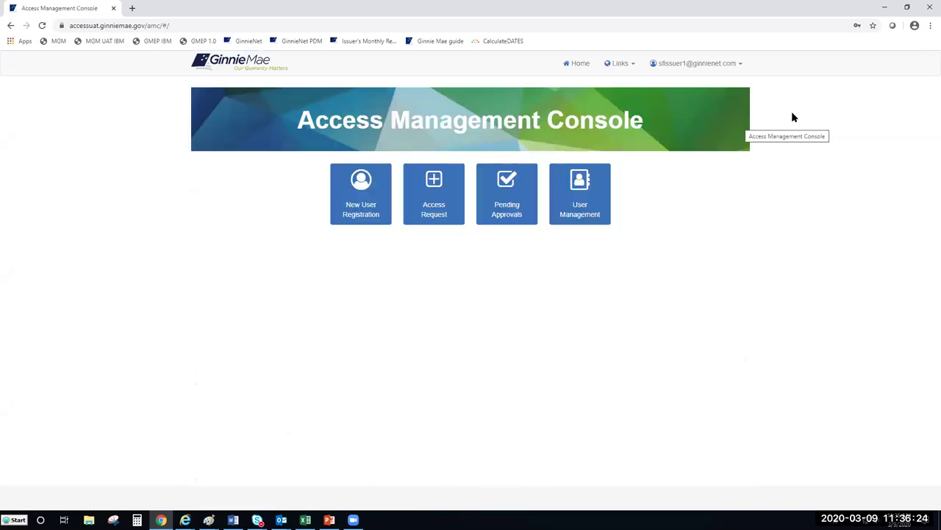
click(633, 67)
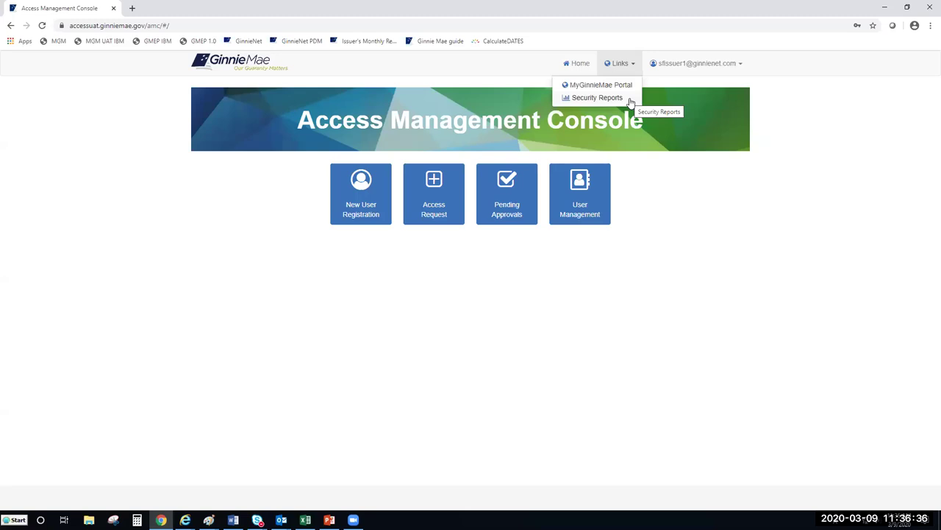
click(598, 98)
double_click(580, 38)
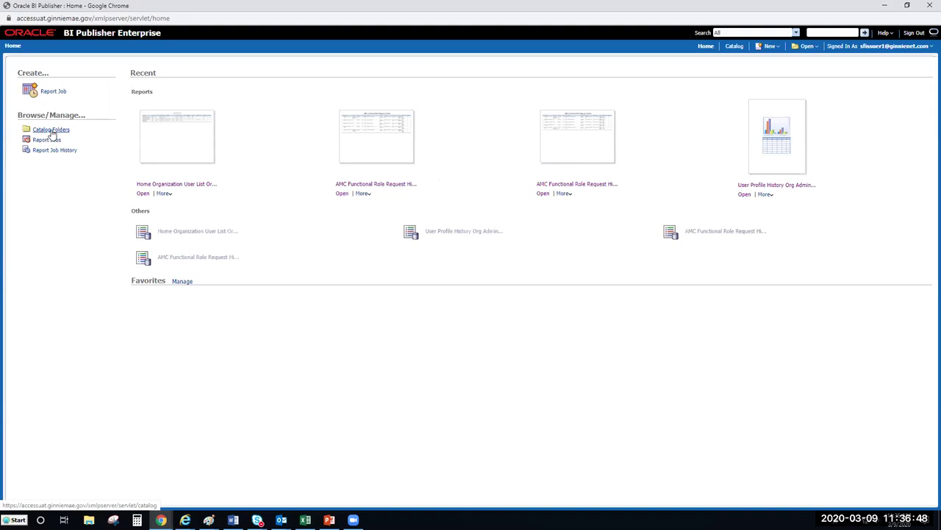
Open AMC Functional Role Request History from Catalog Folders > Shared Folders > Administrative Reports.
click(54, 133)
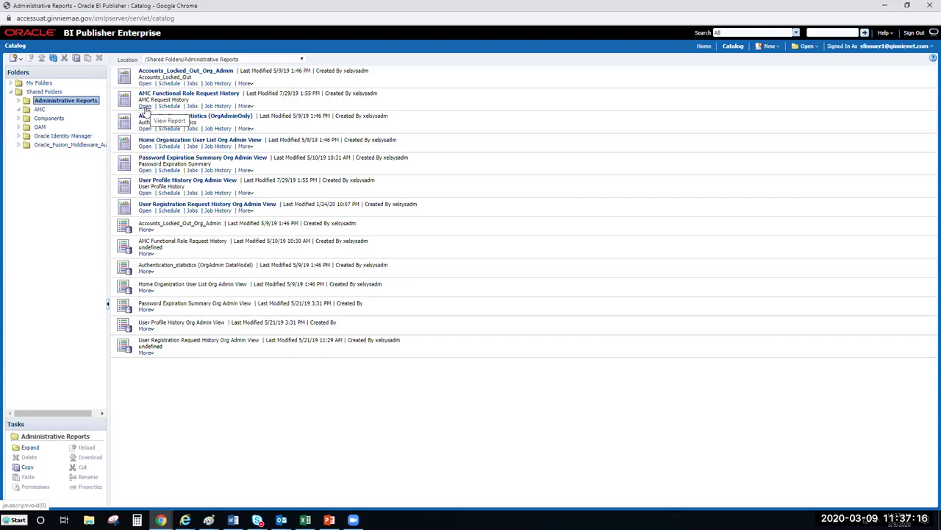
click(146, 107)
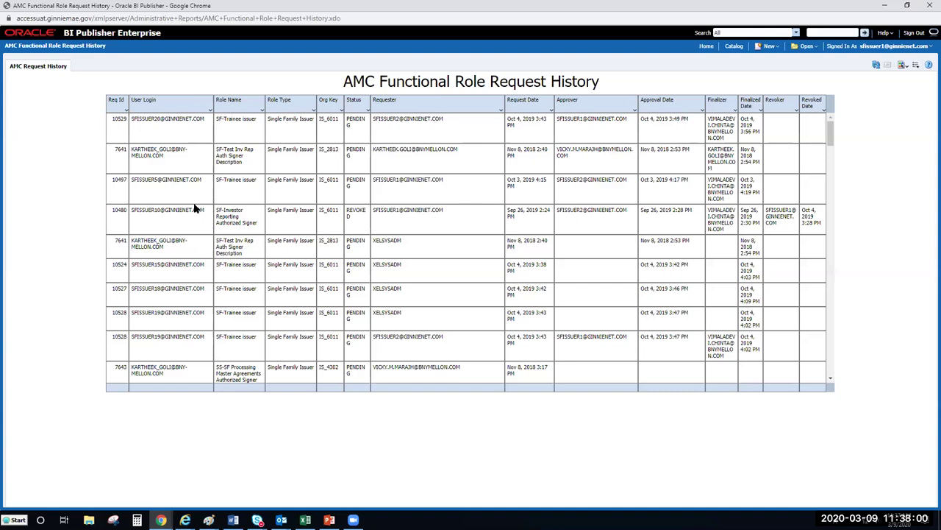
click(206, 109)
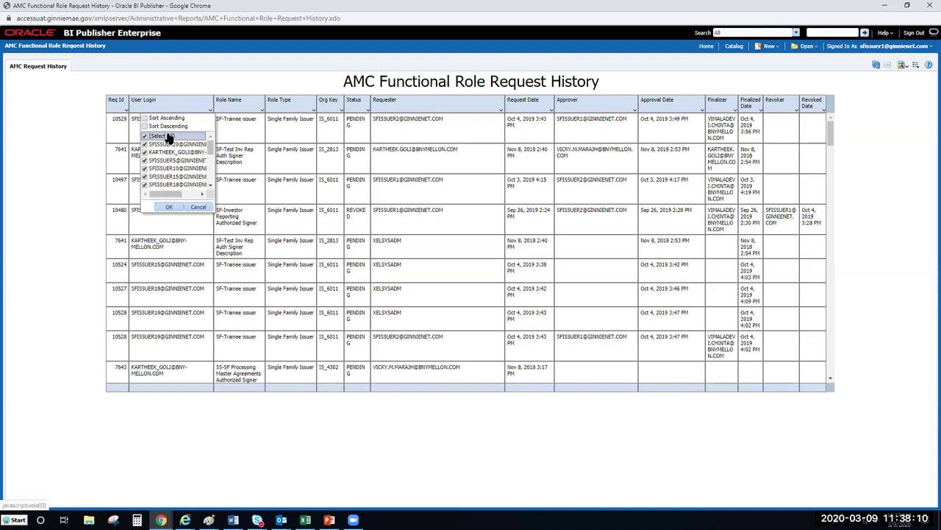
click(261, 81)
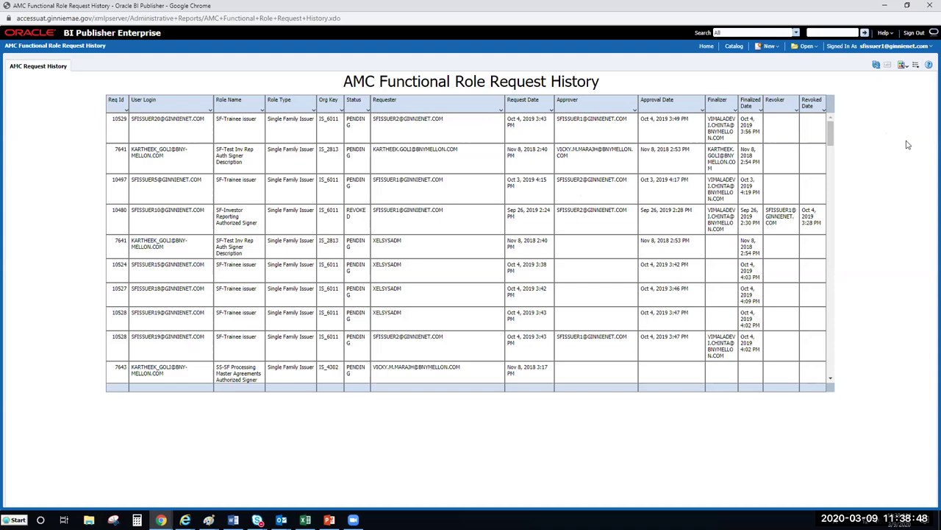
click(905, 66)
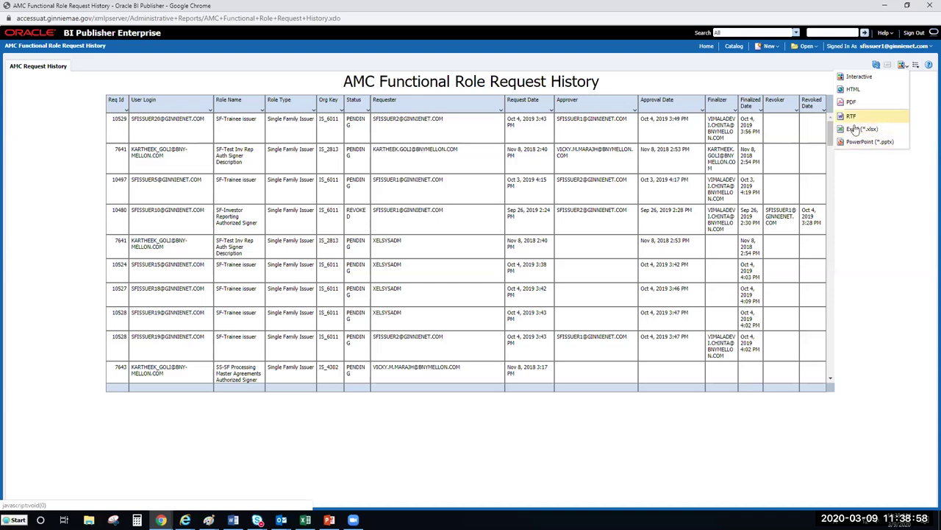
click(892, 179)
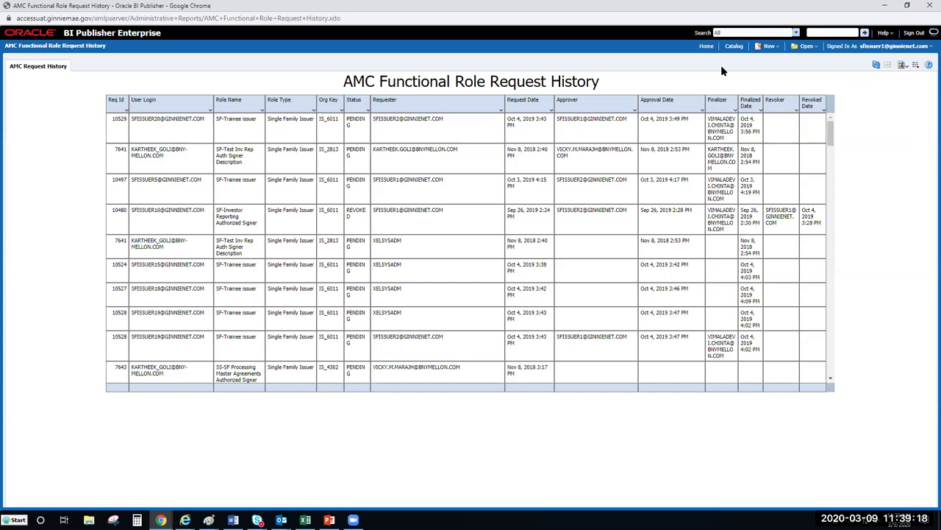
From Home > Catalog Folders, open Home Organization User List Org Admin View and its STATUS filter list.
click(705, 46)
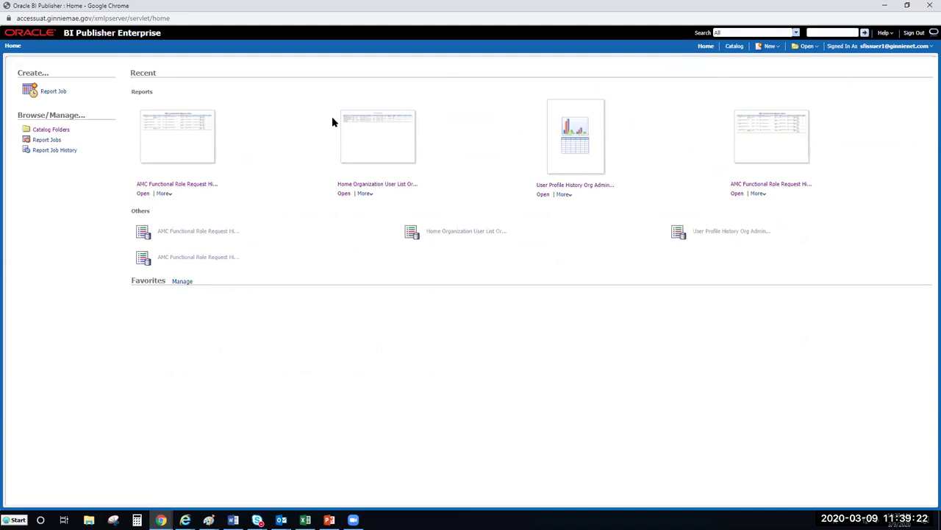
click(56, 132)
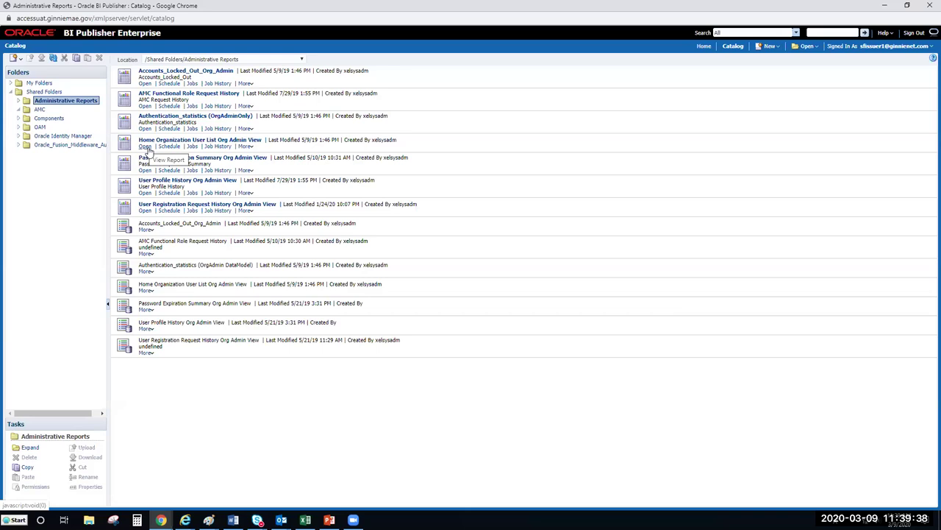
click(147, 150)
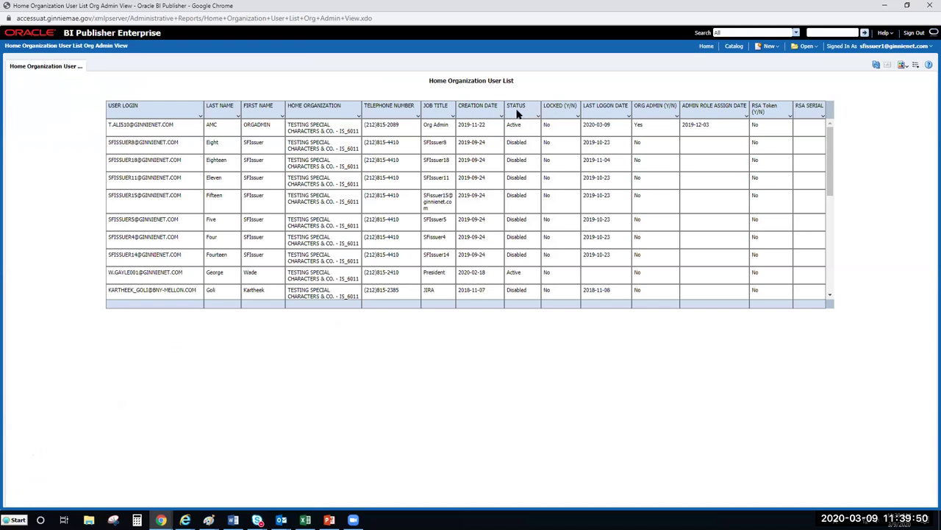
click(538, 116)
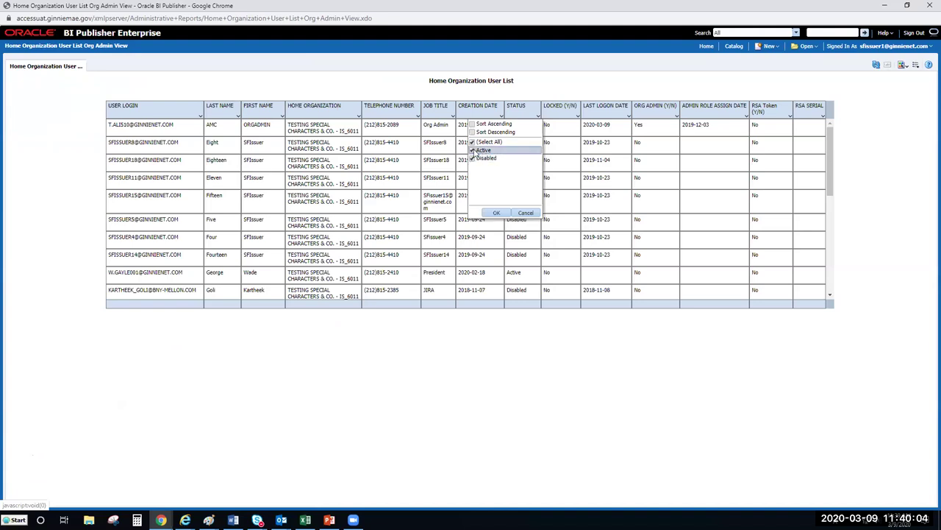
Briefly filter STATUS to Disabled users, then restore all statuses.
click(472, 150)
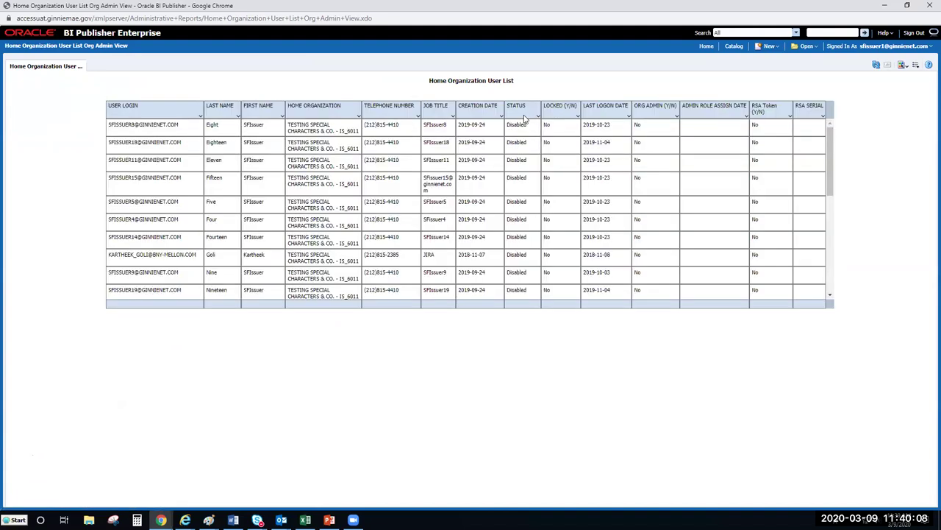
click(536, 117)
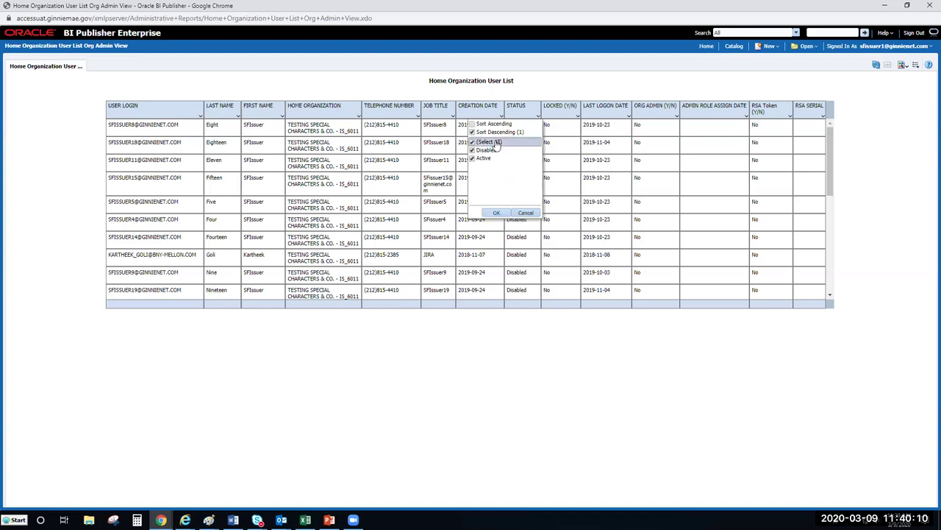
click(479, 141)
Set the STATUS filter to Active only by clearing Select All and ticking Active.
click(537, 117)
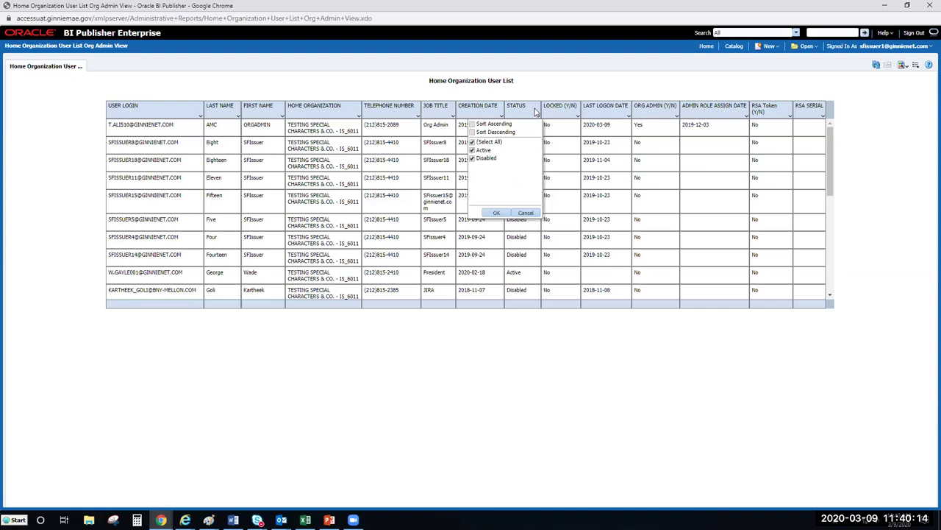
click(473, 142)
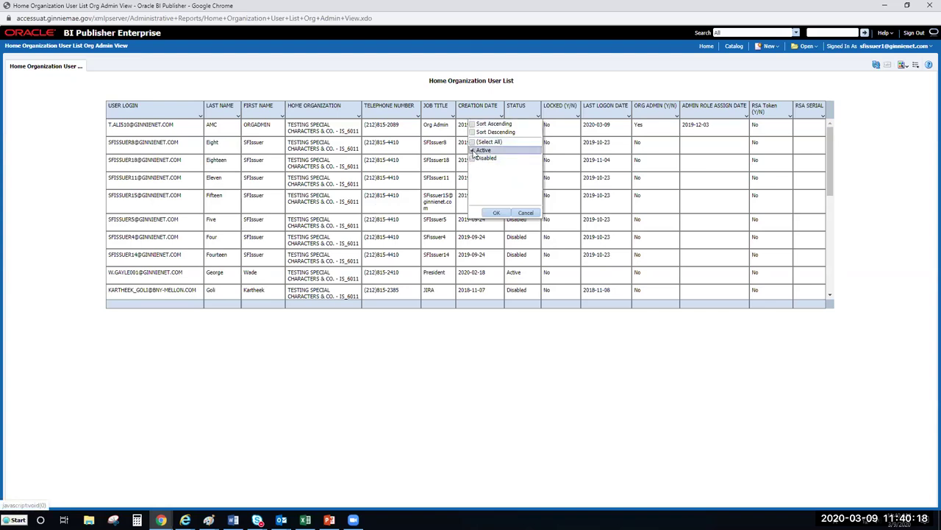
click(475, 151)
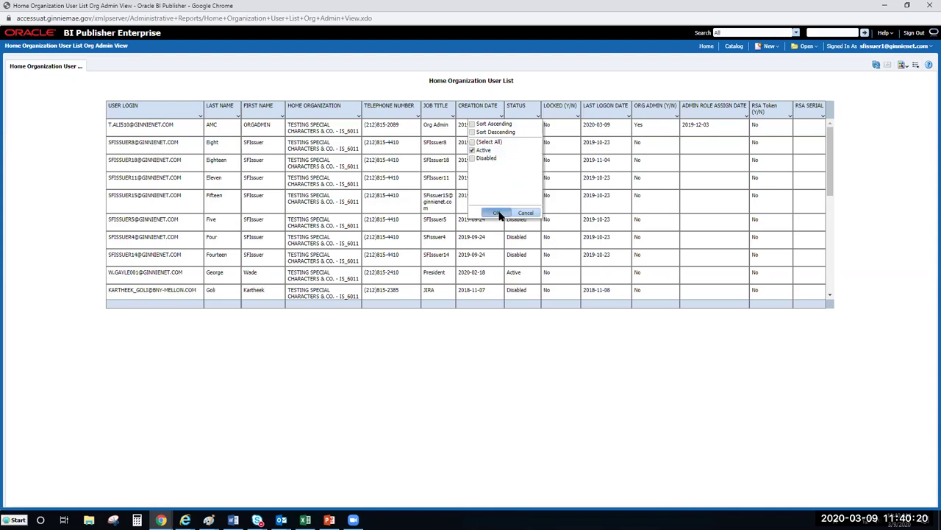
click(497, 213)
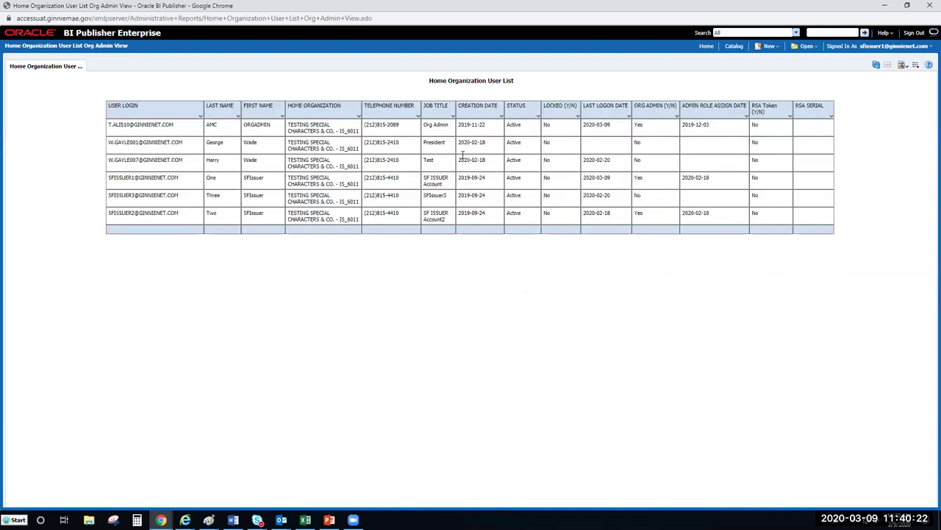
Switch the STATUS filter from Active to Disabled only.
drag(515, 127, 519, 217)
click(535, 264)
click(537, 115)
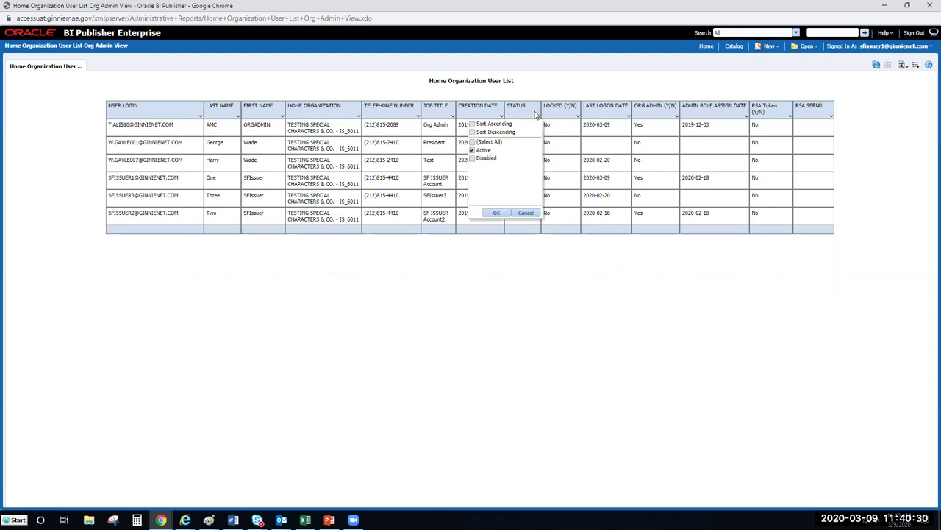
click(472, 150)
click(475, 159)
click(496, 212)
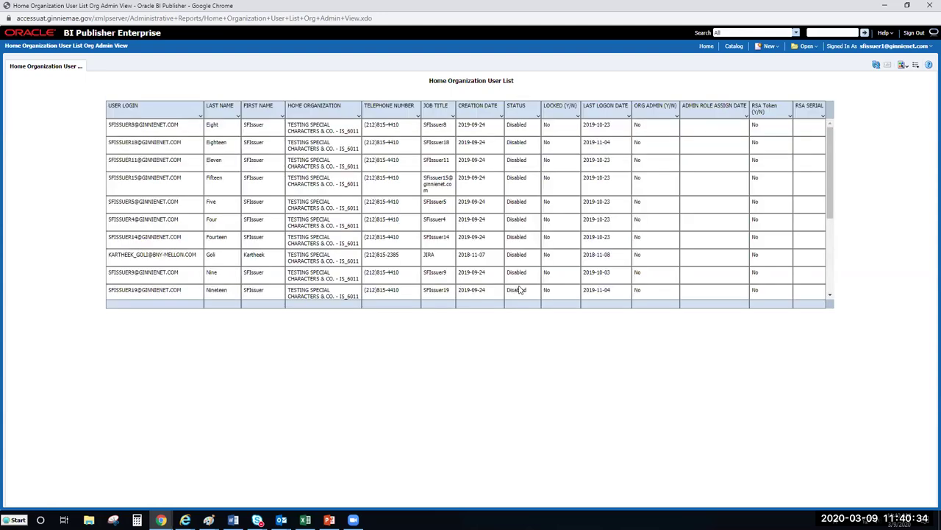
Scroll the table and bring up the ORG ADMIN (Y/N) filter choices, showing only No.
scroll(834, 147, down, 1)
drag(834, 148, 841, 224)
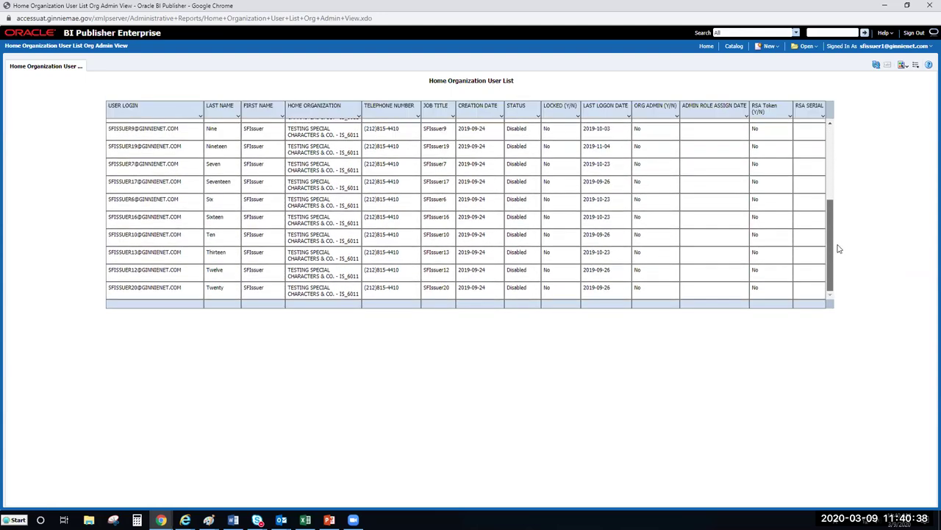
drag(830, 256, 865, 147)
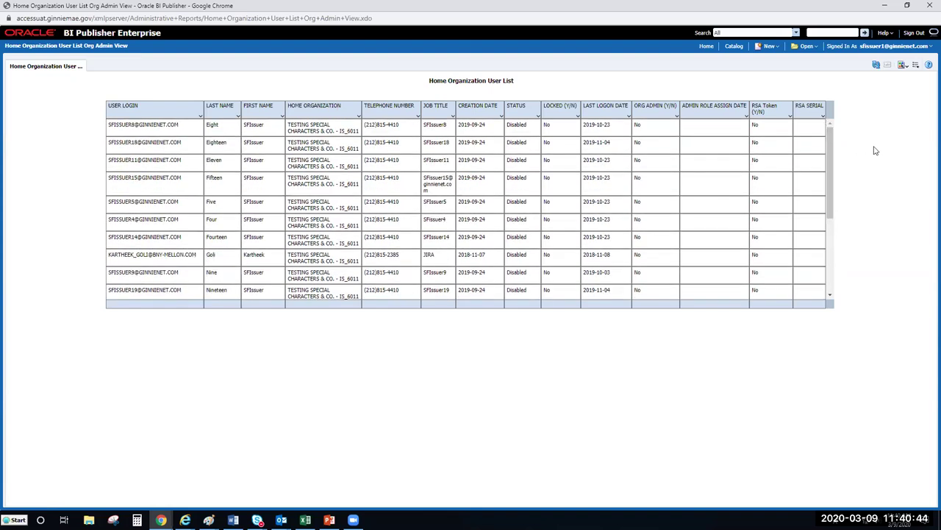
click(677, 116)
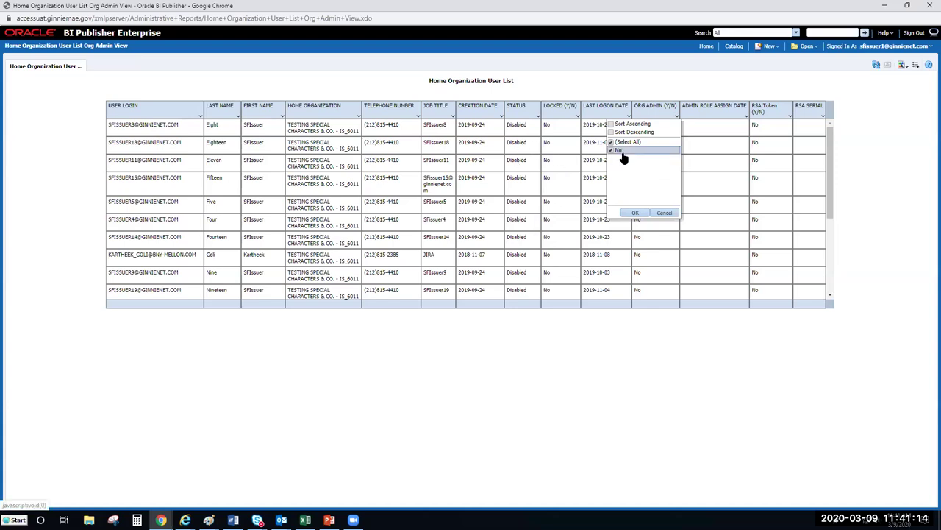
Cancel the ORG ADMIN filter and reset STATUS to Select All.
click(664, 213)
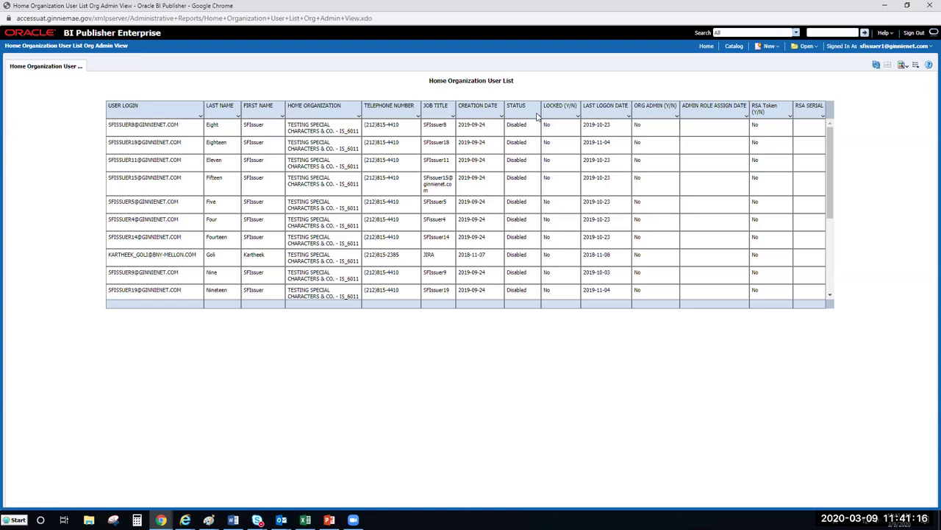
click(540, 116)
click(492, 142)
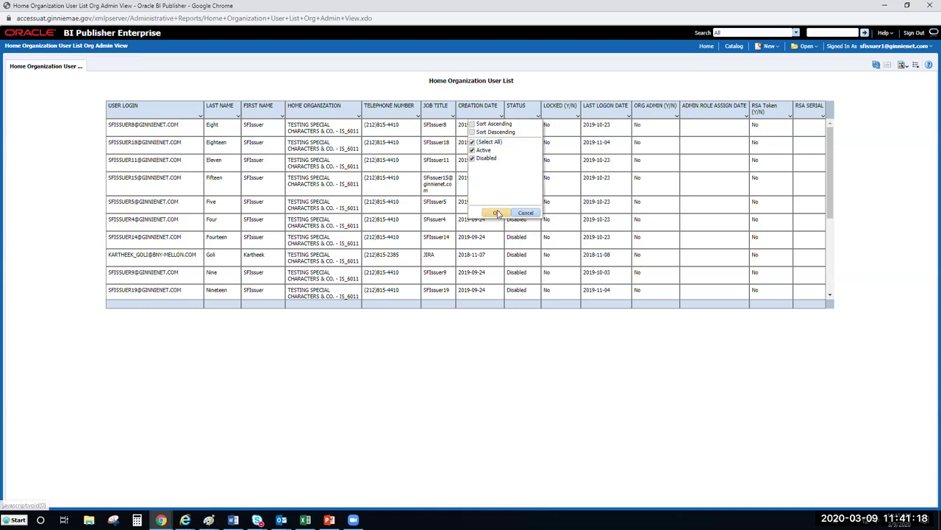
click(497, 213)
Uncheck No in the ORG ADMIN (Y/N) filter to list the three org admins, then go to Catalog.
click(677, 116)
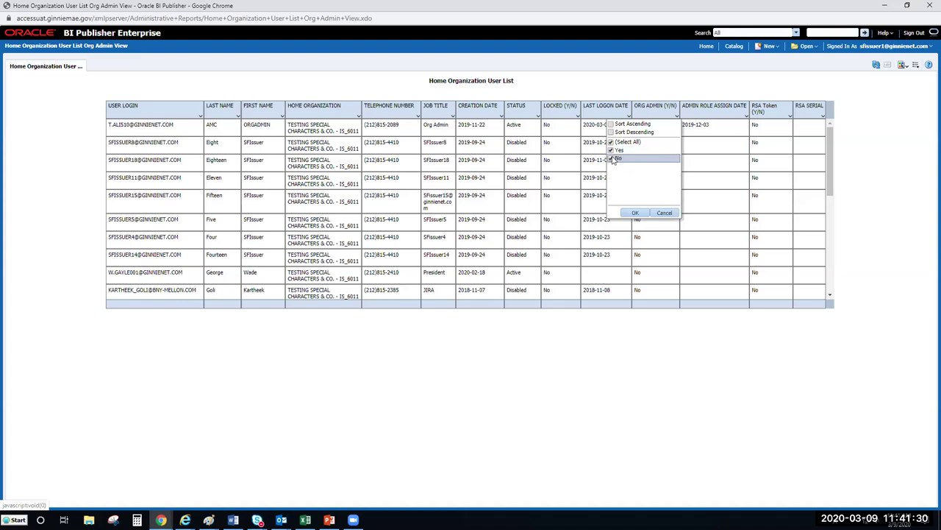
click(611, 159)
click(637, 213)
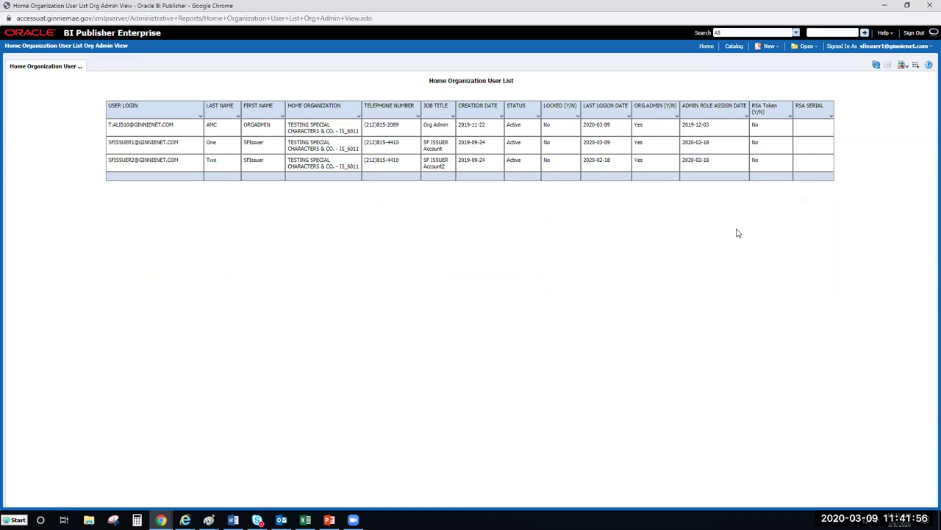
click(708, 48)
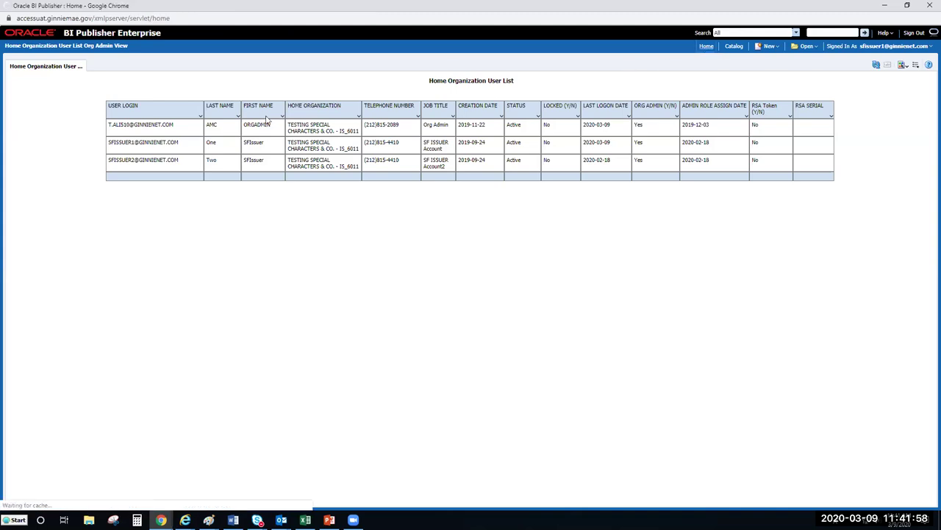
click(43, 133)
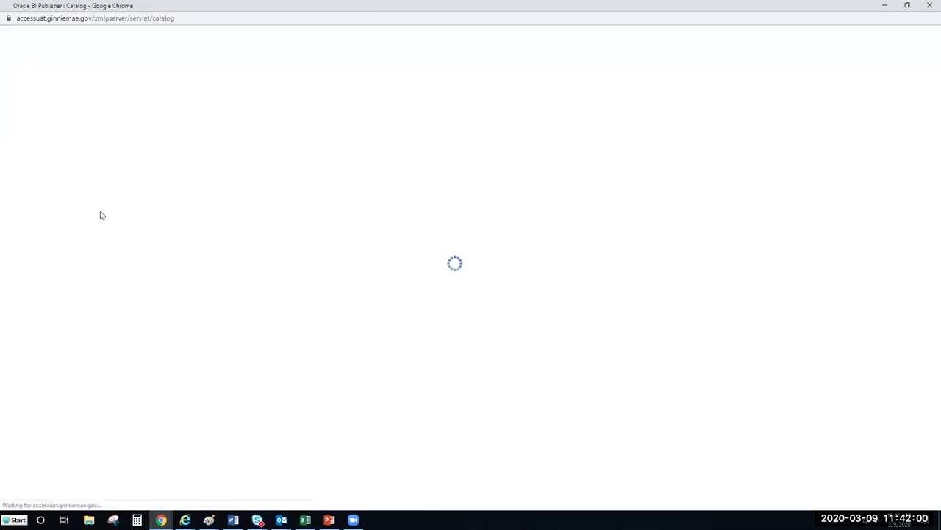